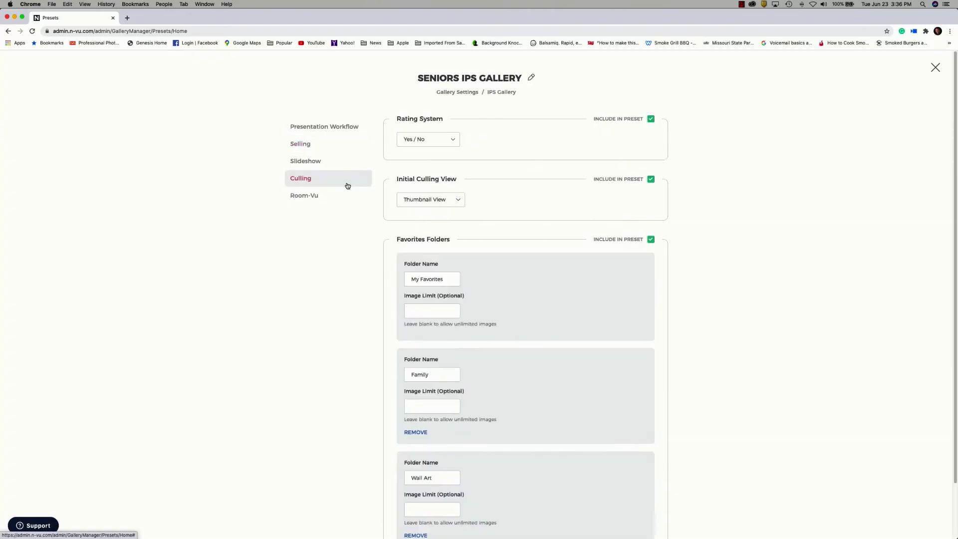
left_click(352, 198)
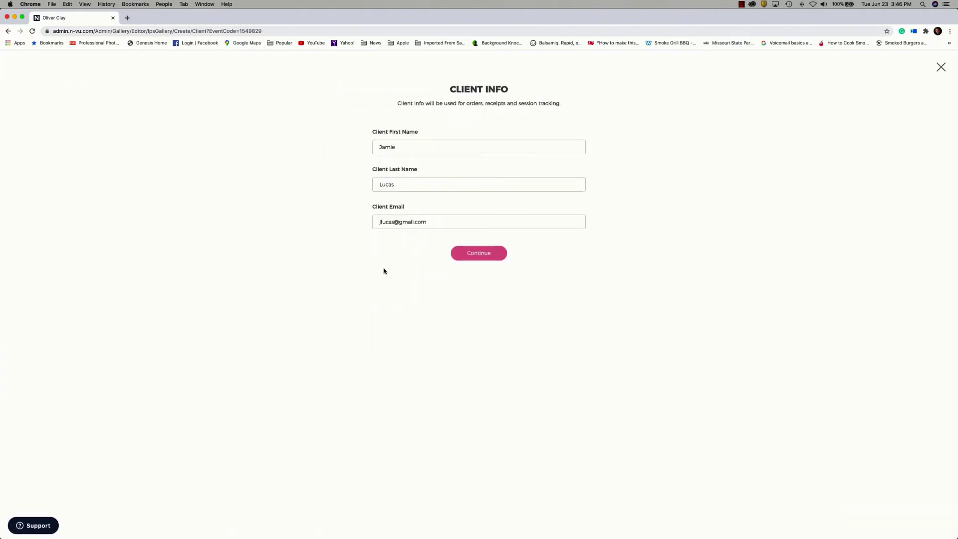
left_click(479, 253)
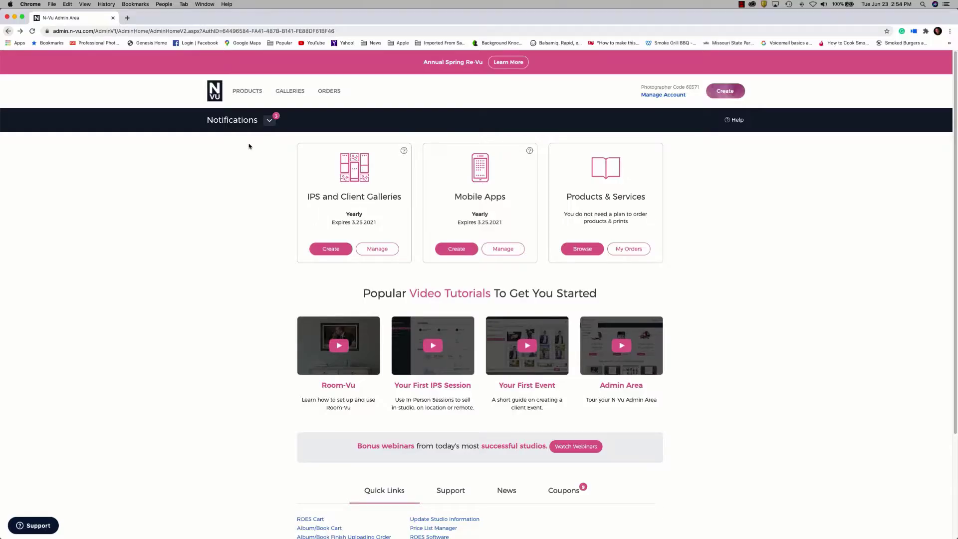
Open the galleries' Presets page and look over the Client Gallery theme settings and gallery settings presets
left_click(295, 92)
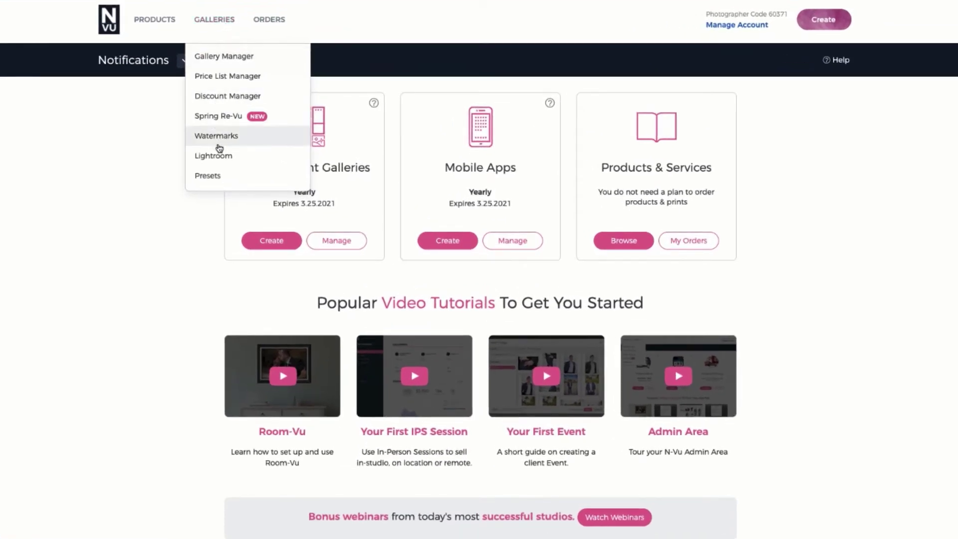
left_click(237, 172)
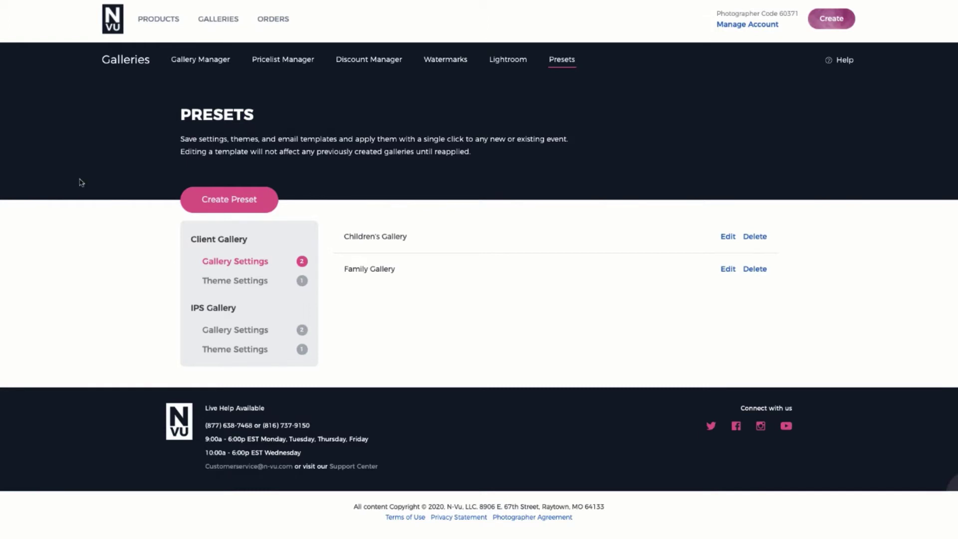
left_click(216, 282)
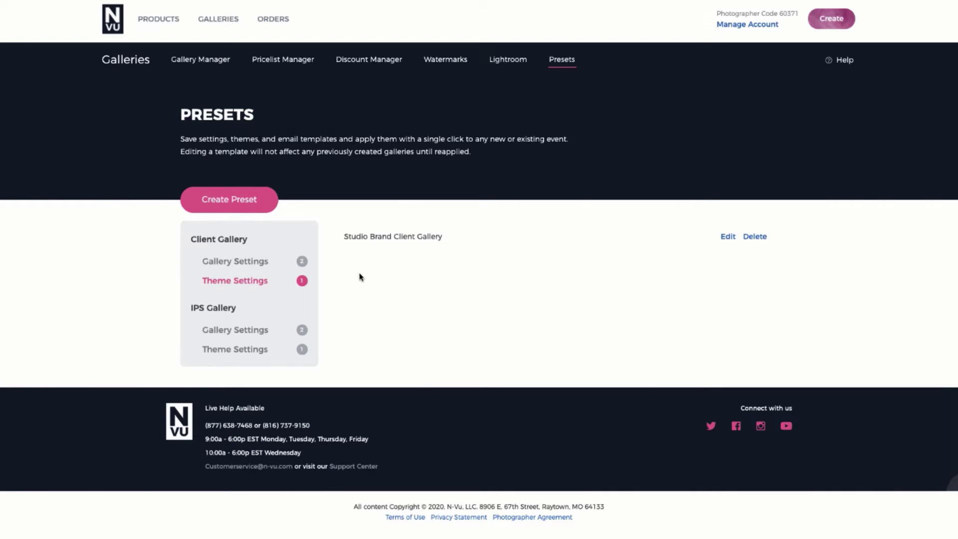
left_click(256, 262)
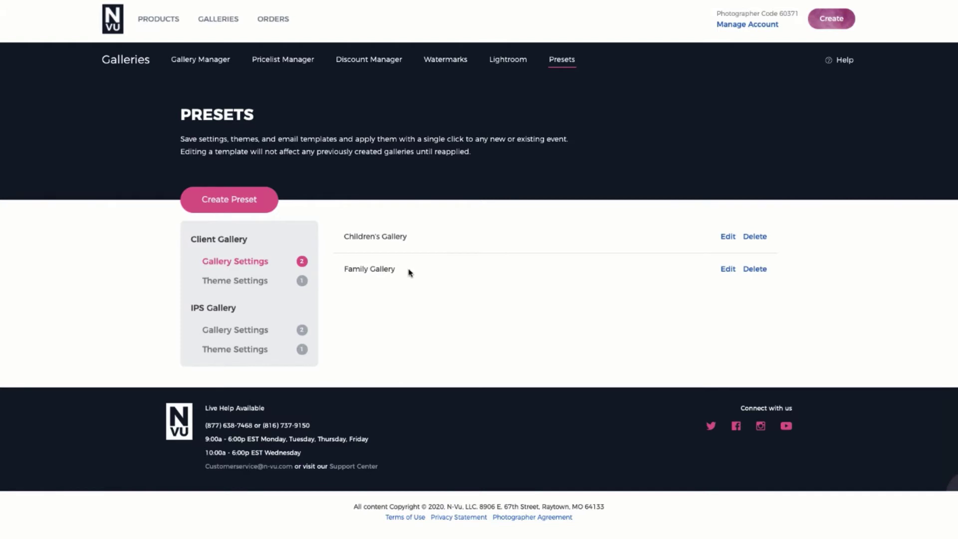
left_click(251, 282)
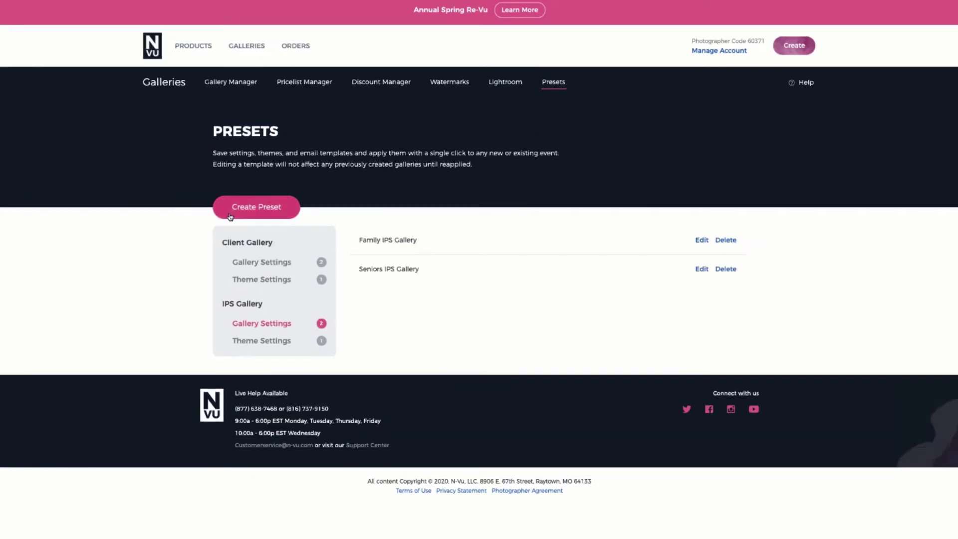
Create a gallery settings preset for an In-Person Sales Gallery and name it Children's
left_click(230, 214)
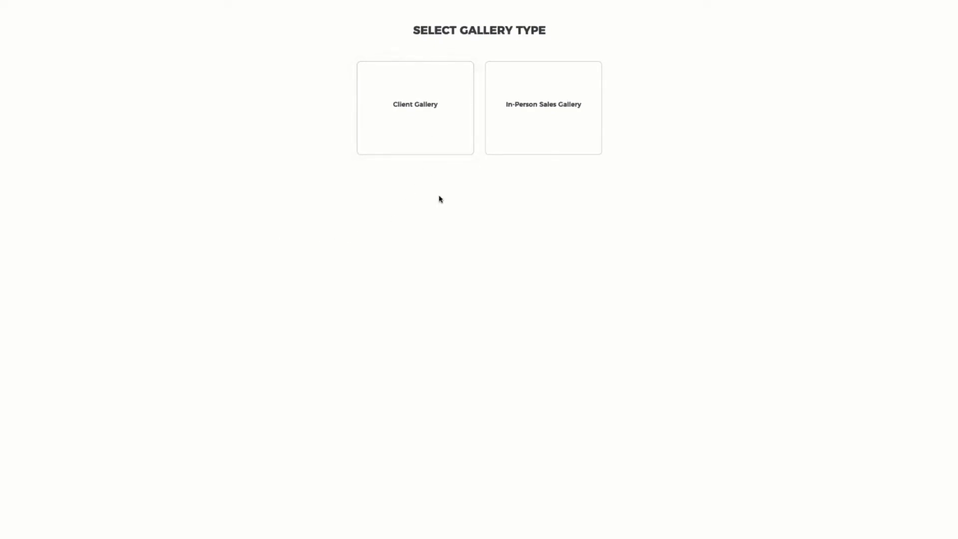
left_click(544, 130)
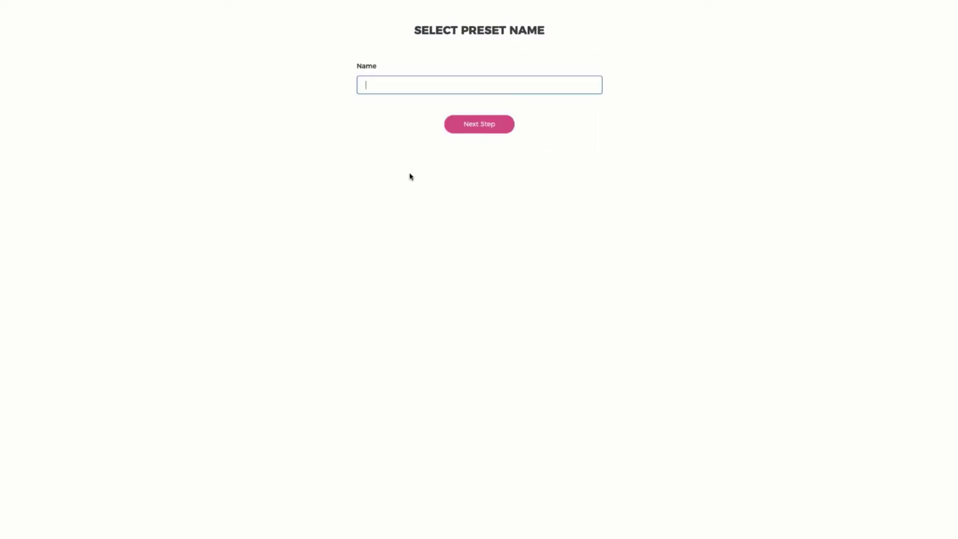
type("Children's")
left_click(482, 130)
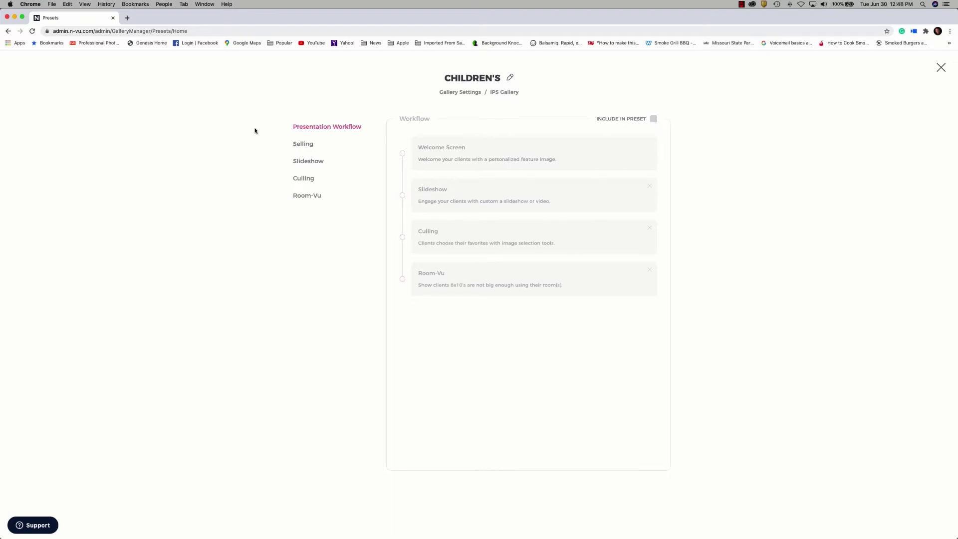
Include the presentation workflow in the Children's preset, remove its Slideshow stage and save the change
left_click(655, 120)
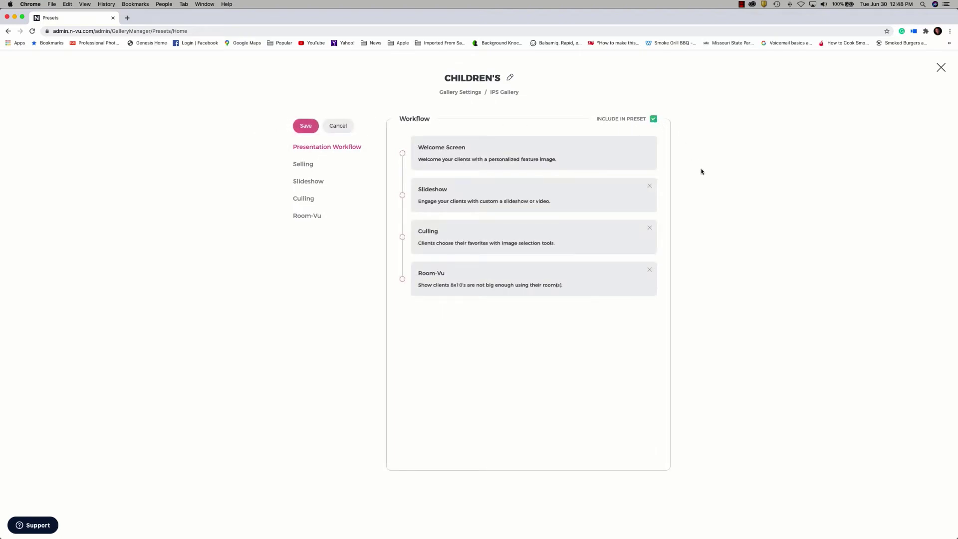
left_click(650, 186)
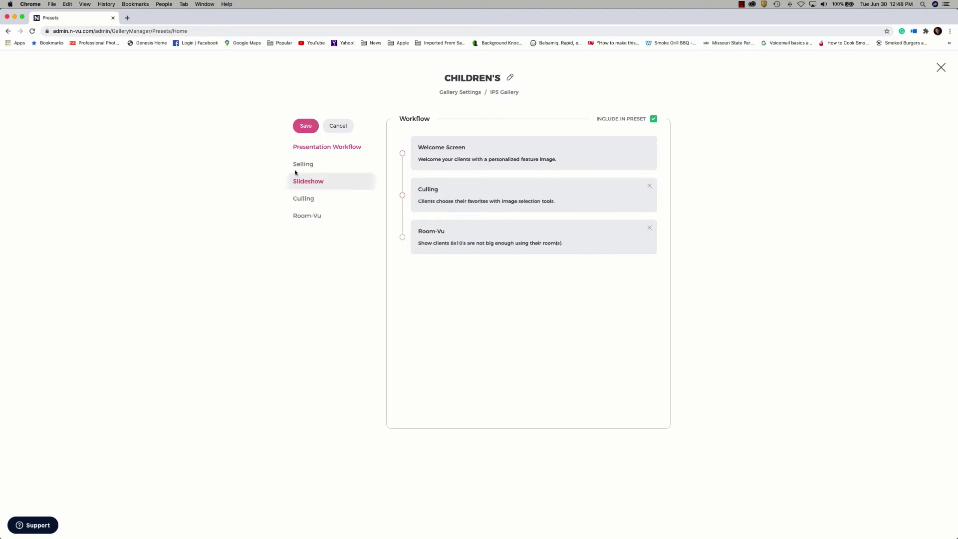
left_click(307, 129)
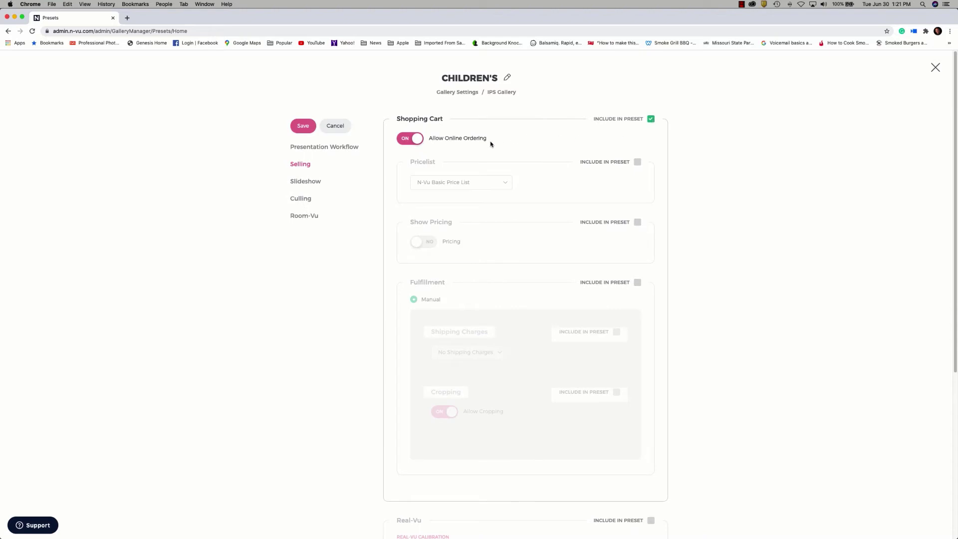
Include the pricelist in the preset's selling settings and set it to My Price List
left_click(636, 163)
left_click(502, 185)
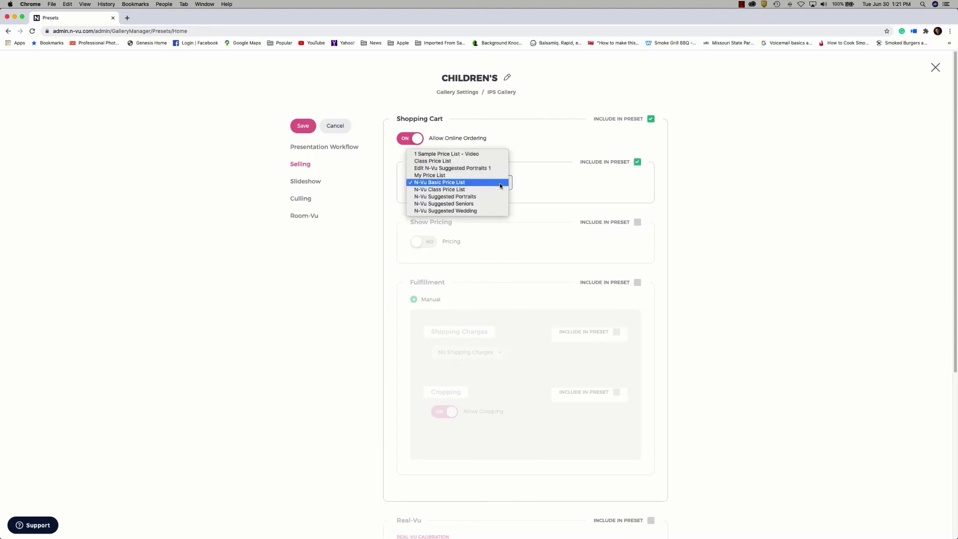
left_click(494, 175)
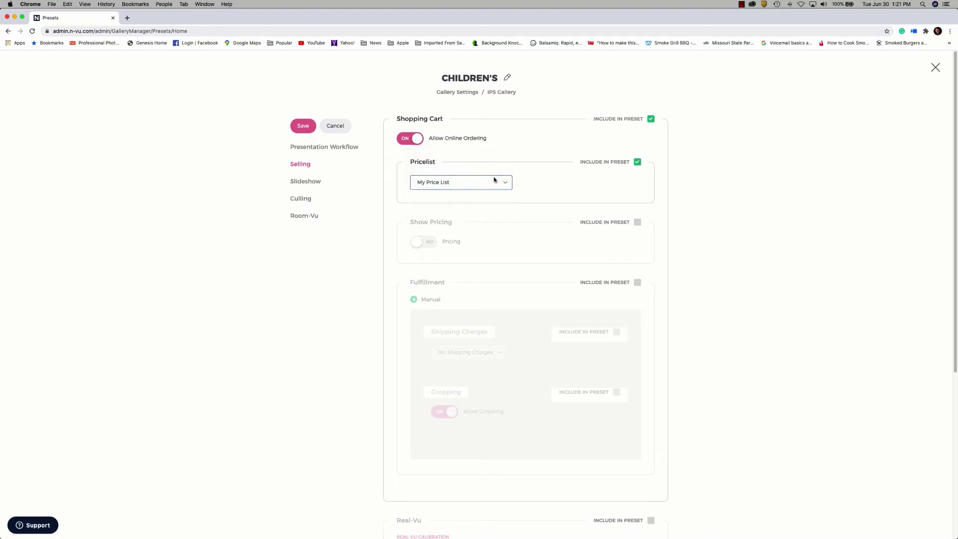
Include Show Pricing, Fulfillment and Cropping in the preset's selling settings and save them
left_click(637, 224)
left_click(637, 282)
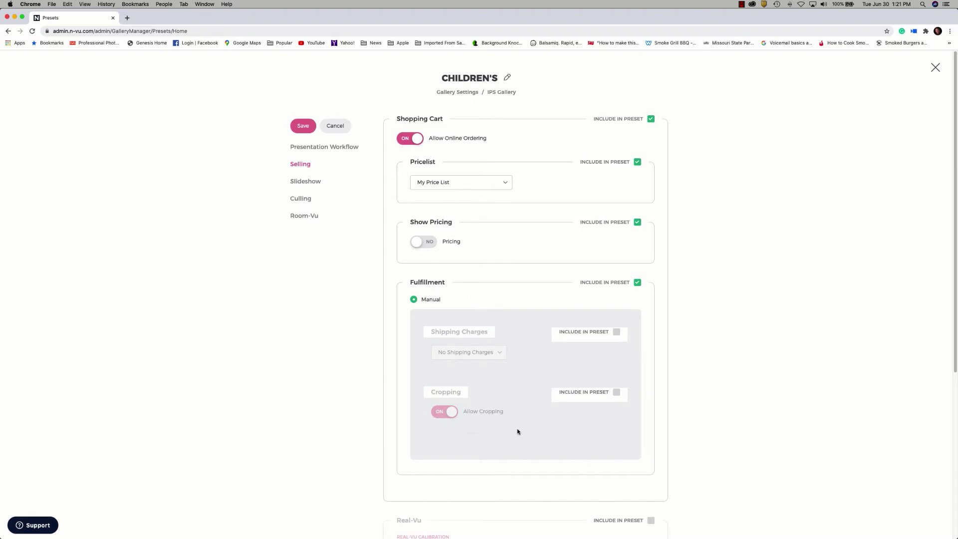
left_click(617, 392)
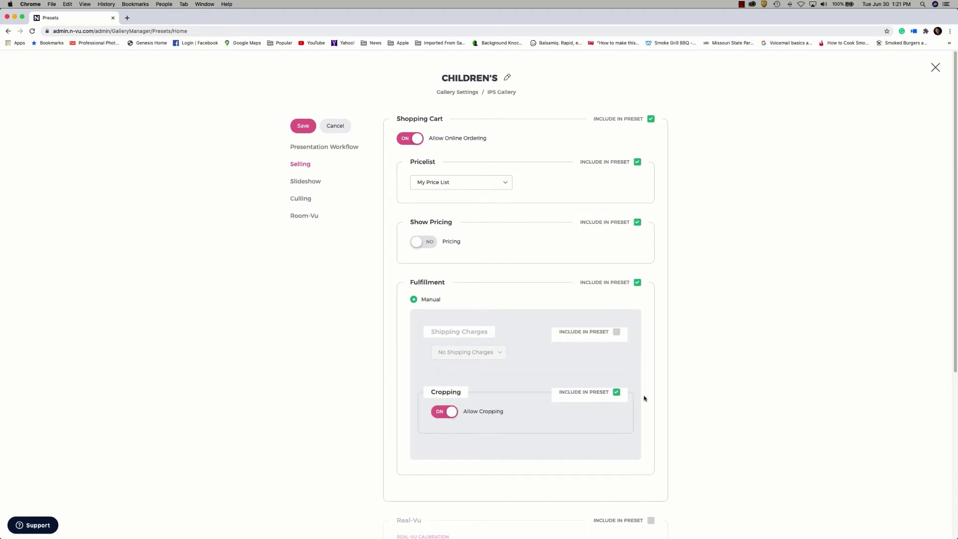
scroll(644, 398, "down", 5)
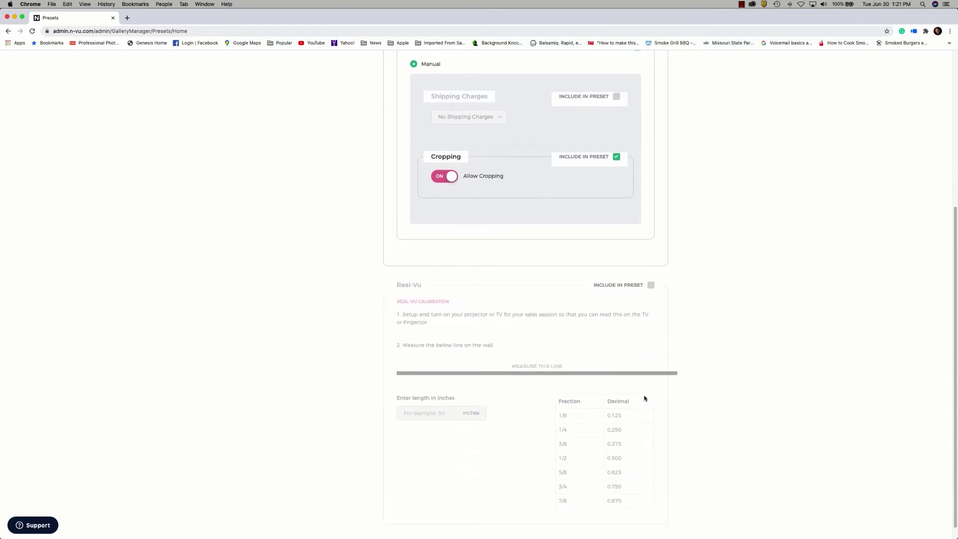
scroll(644, 398, "down", 1)
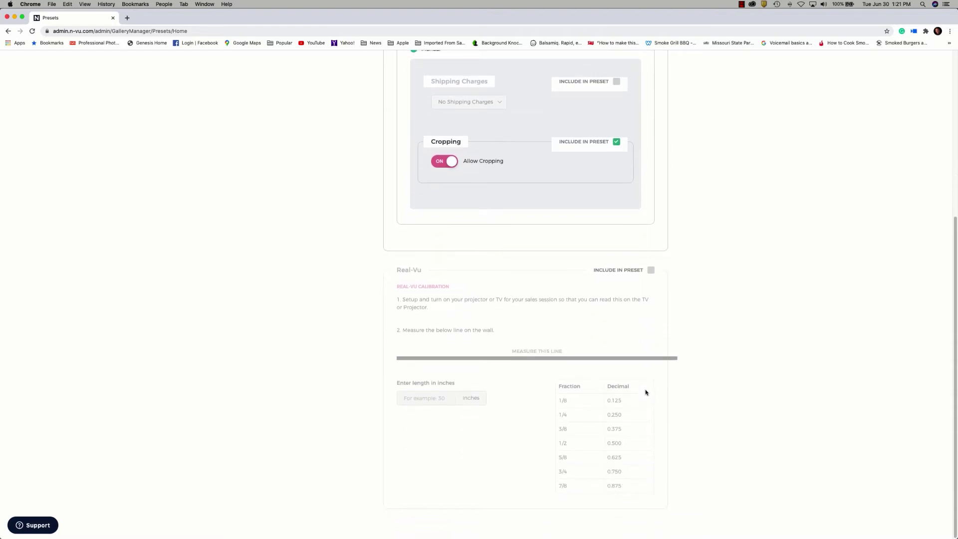
scroll(325, 354, "up", 5)
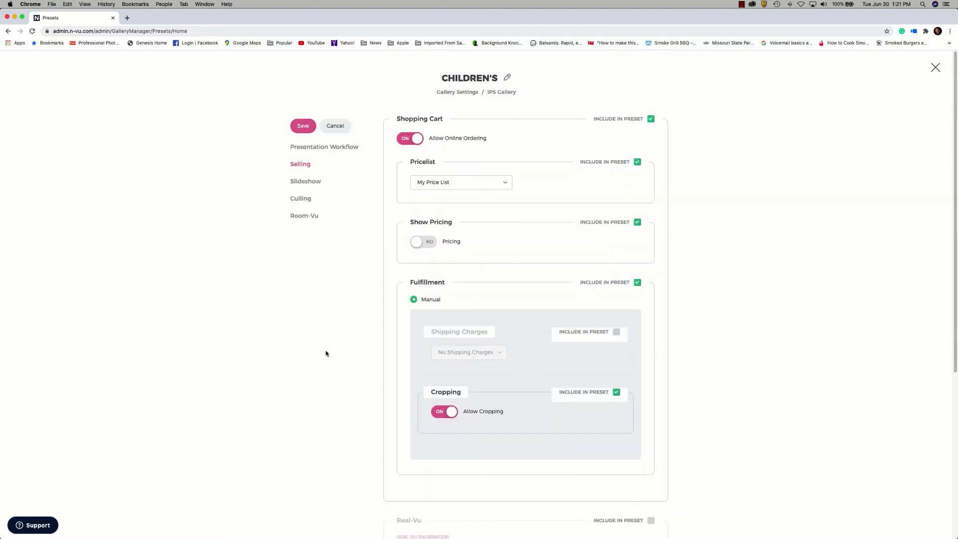
left_click(299, 125)
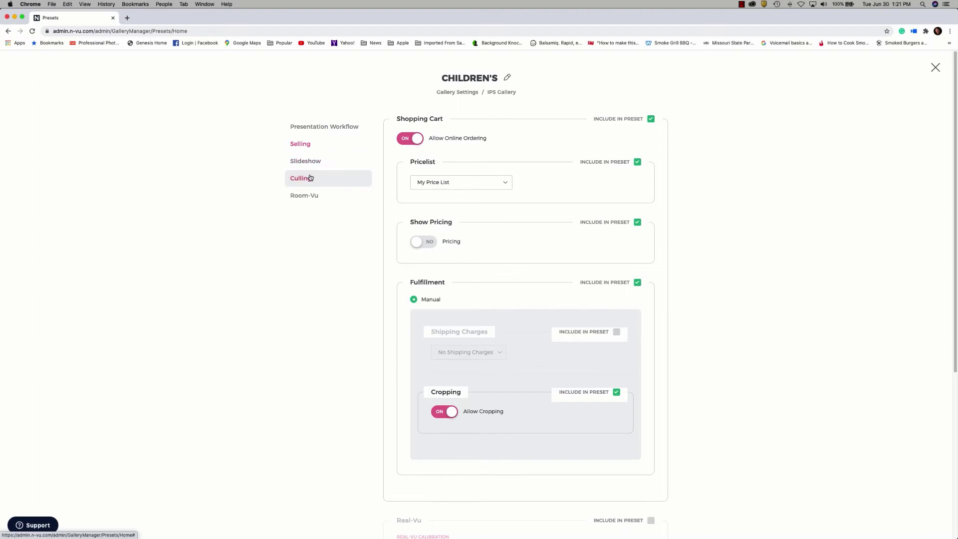
Include the Yes / No rating system, initial culling view and favorites folders in the preset's culling settings
left_click(327, 179)
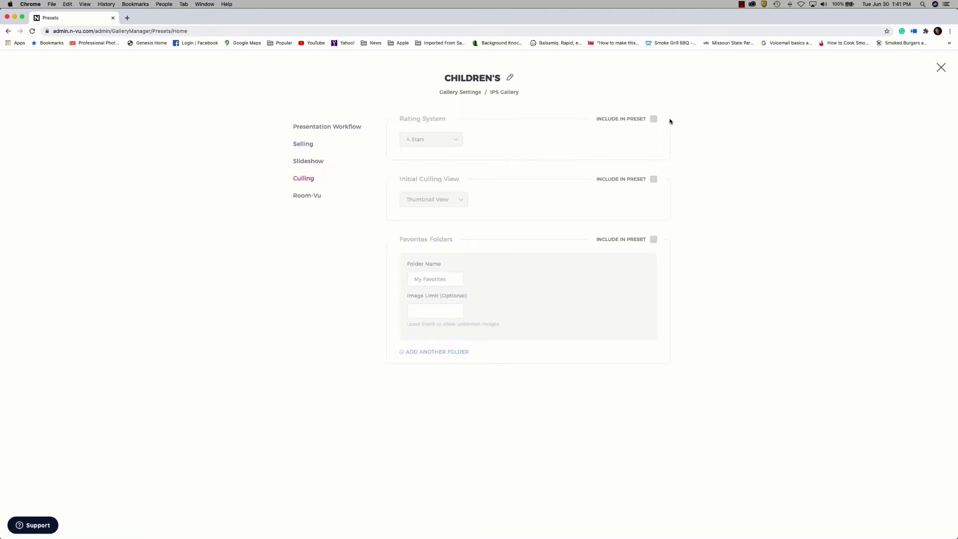
left_click(649, 119)
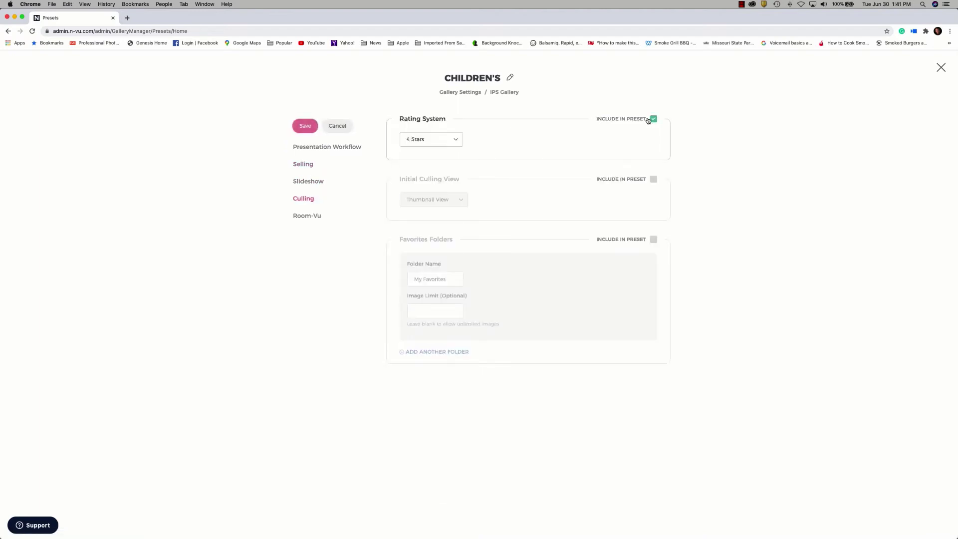
left_click(456, 139)
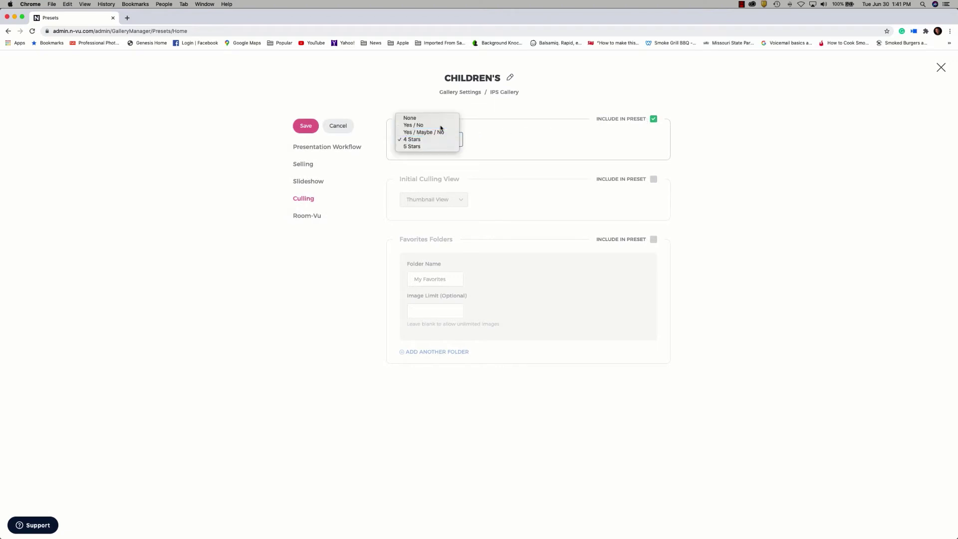
left_click(435, 125)
left_click(653, 179)
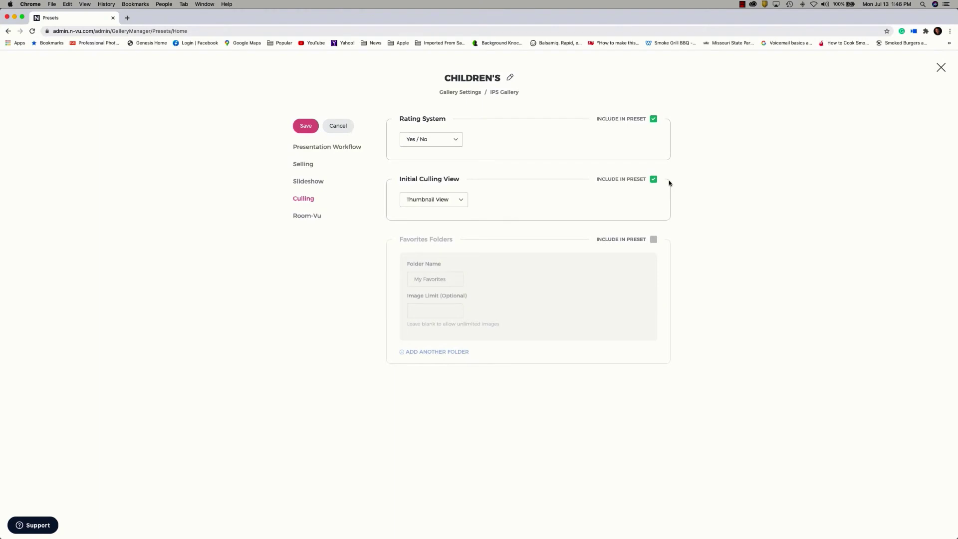
left_click(653, 239)
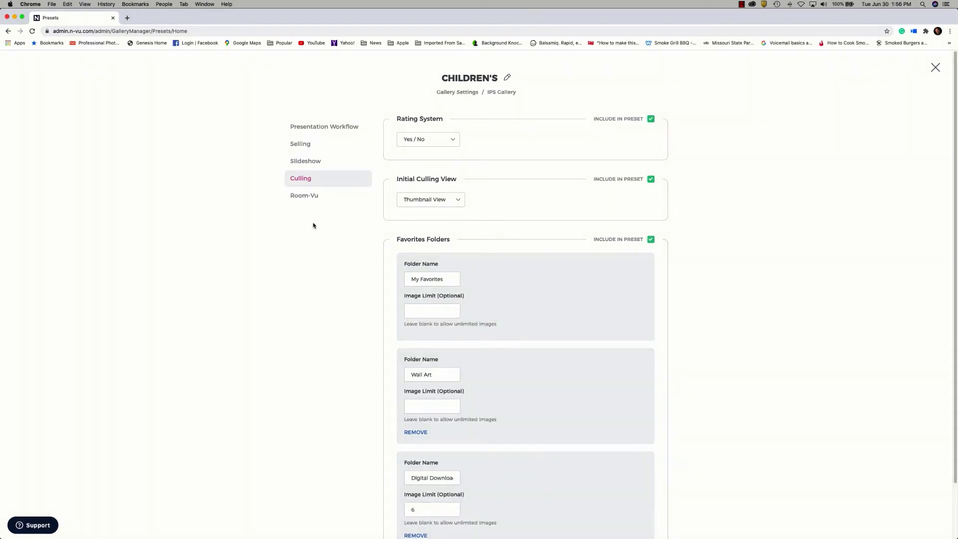
Include Room-Vu in the Children's preset, turn it on and save the change
left_click(304, 201)
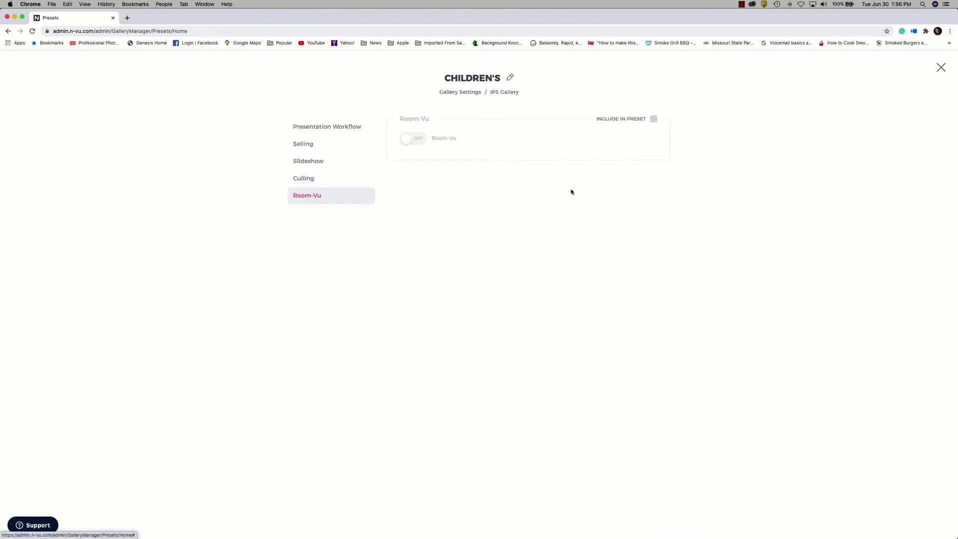
left_click(653, 118)
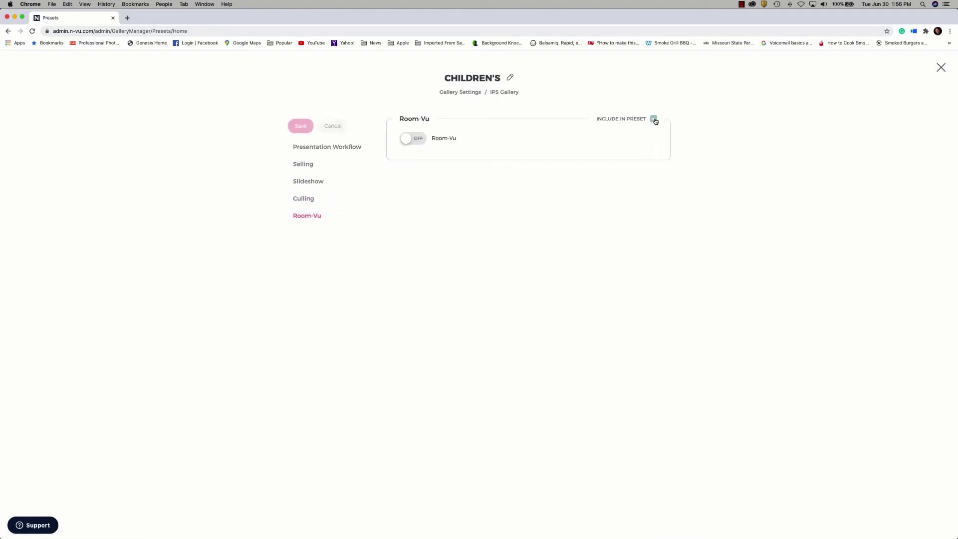
left_click(414, 138)
left_click(303, 123)
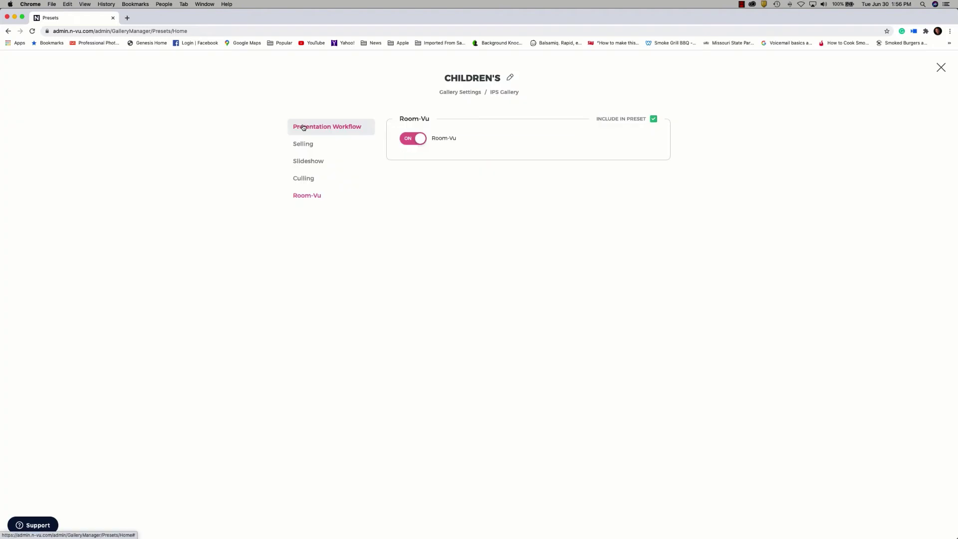
Review the Presentation Workflow, Selling, Culling and Room-Vu settings of the Children's preset
left_click(304, 127)
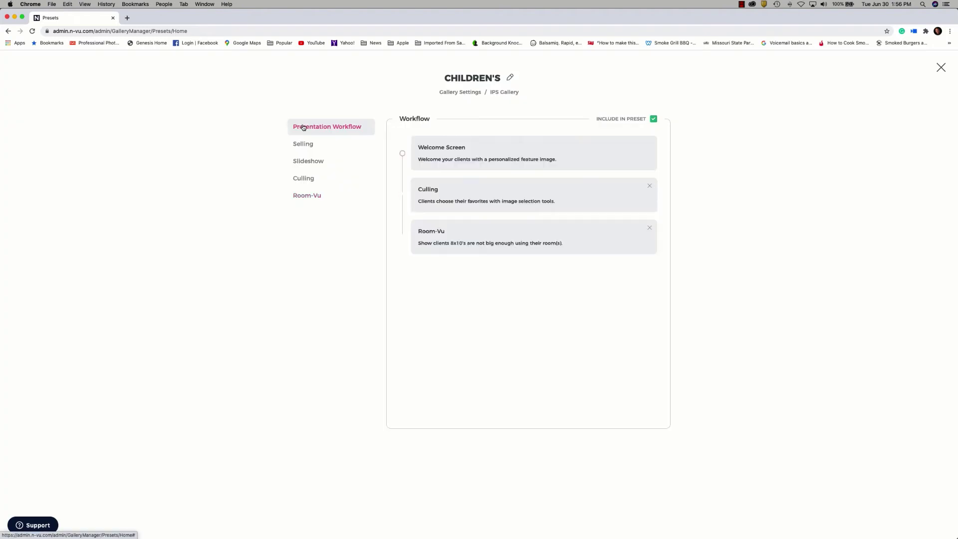
left_click(303, 146)
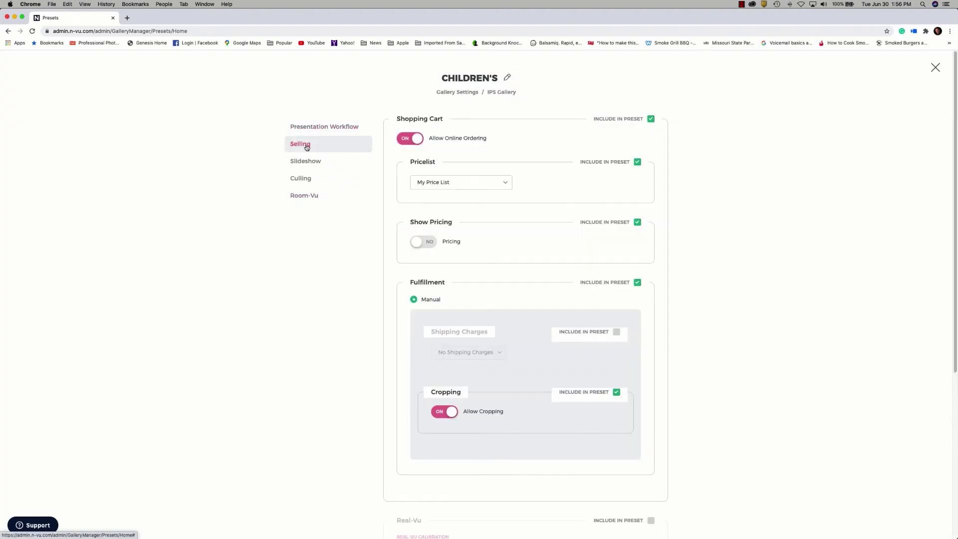
left_click(310, 180)
left_click(310, 196)
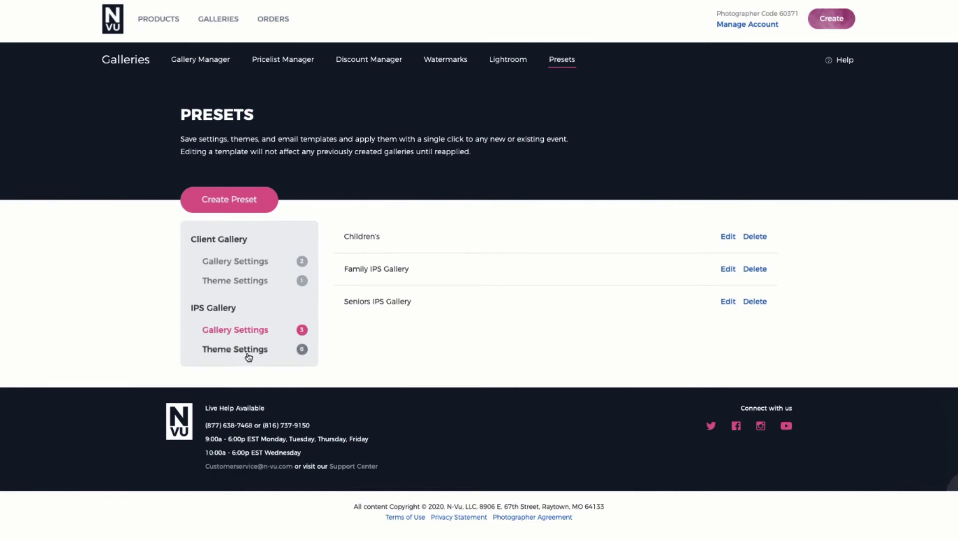
Create an IPS Gallery theme settings preset named Studio Brand IPS and include a Split Screen welcome screen style
left_click(247, 211)
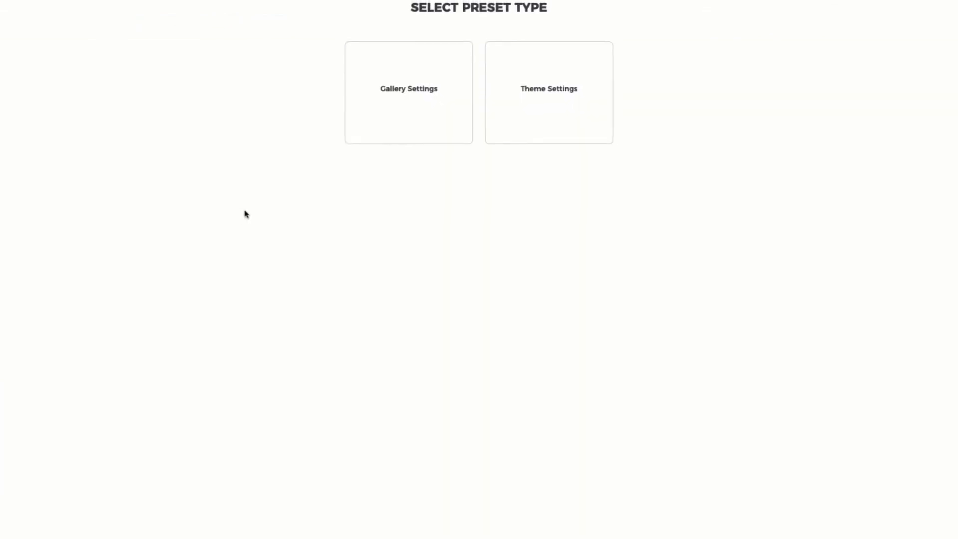
left_click(564, 132)
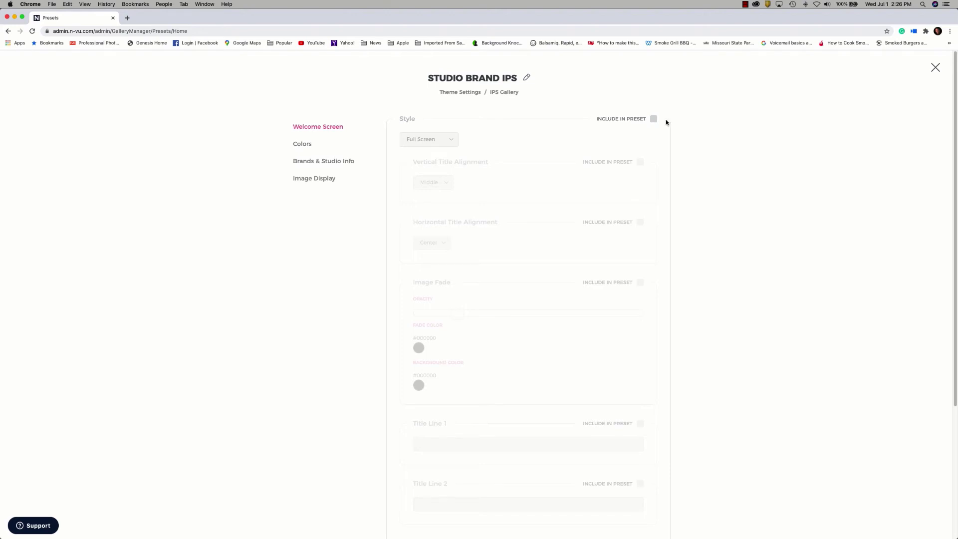
left_click(653, 119)
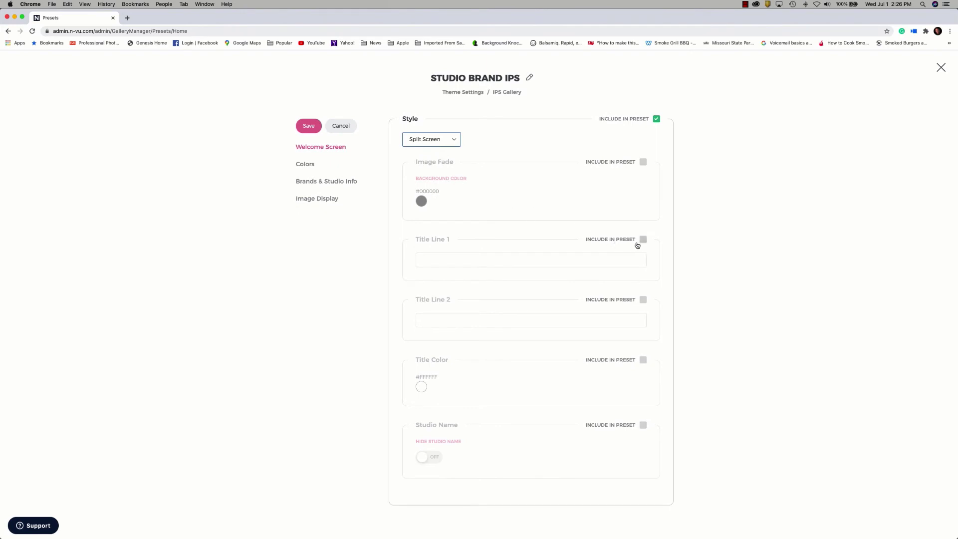
Include Title Line 1, Title Line 2, Title Color and Studio Name in the preset's welcome screen settings
left_click(643, 240)
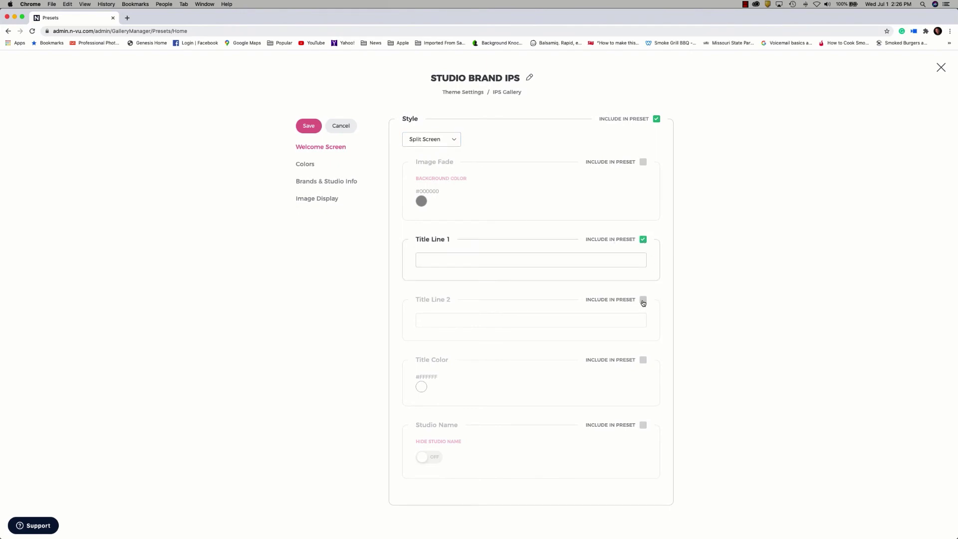
left_click(643, 300)
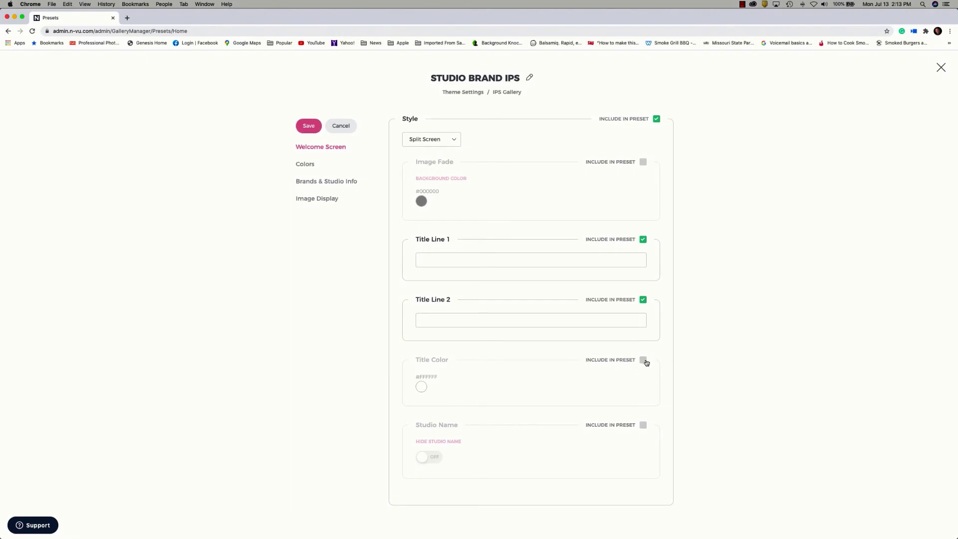
left_click(644, 361)
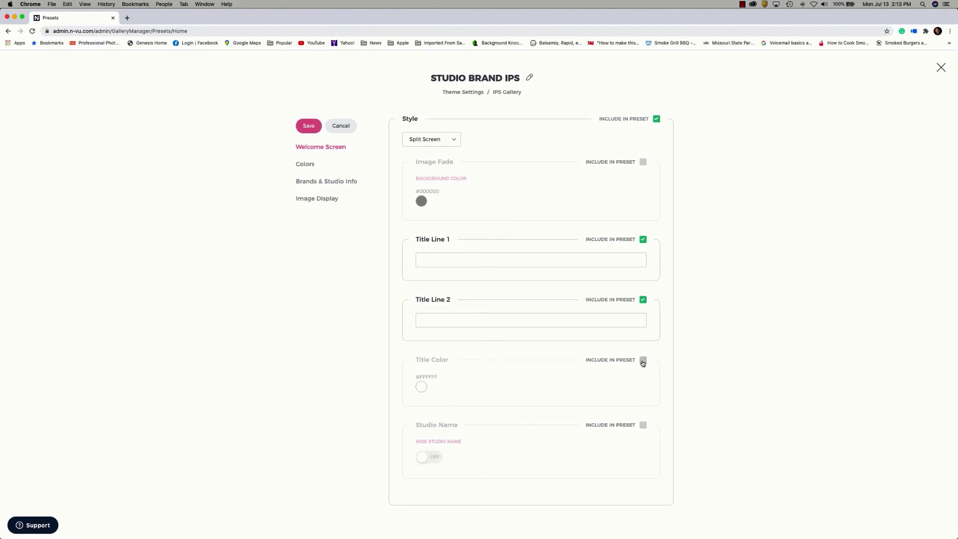
left_click(643, 427)
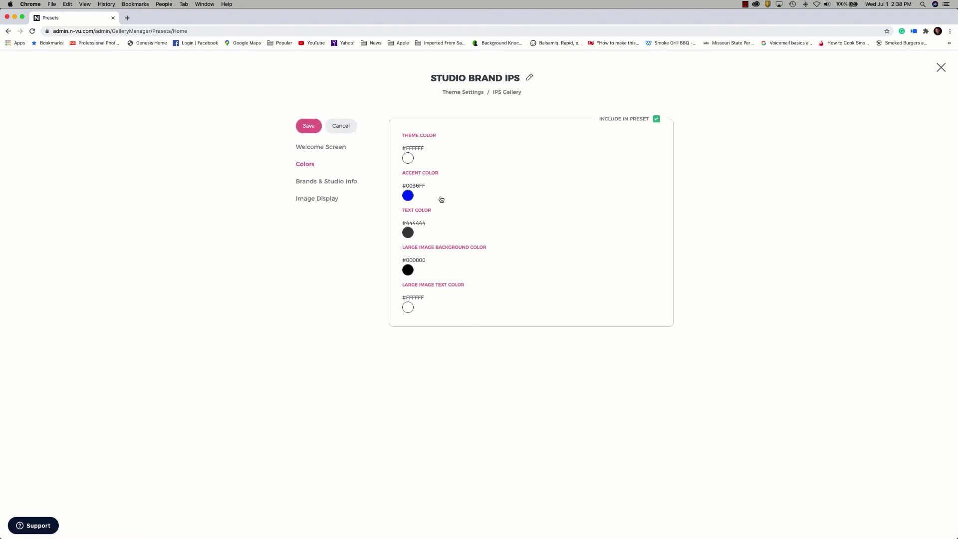
Set the preset's accent color to #FF00CC and save the color settings
left_click(407, 196)
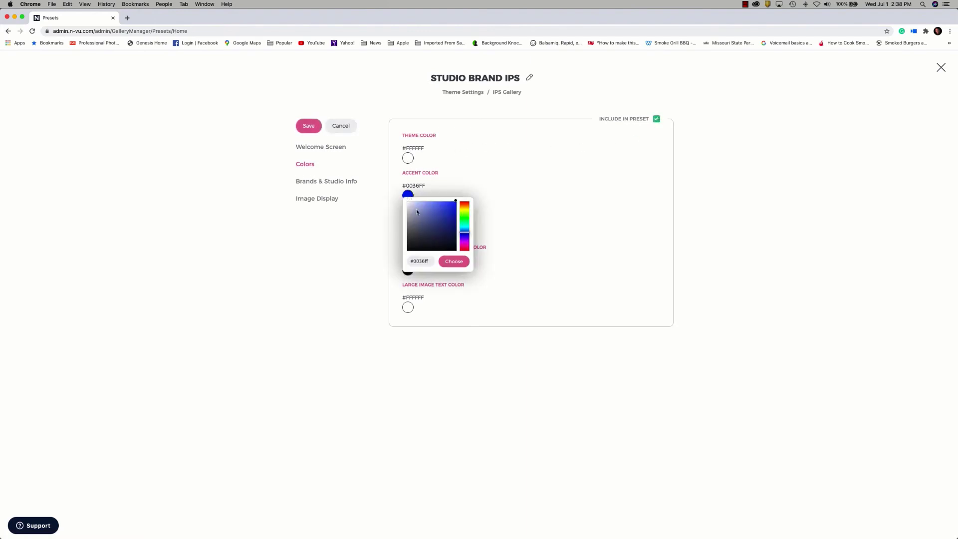
left_click(465, 244)
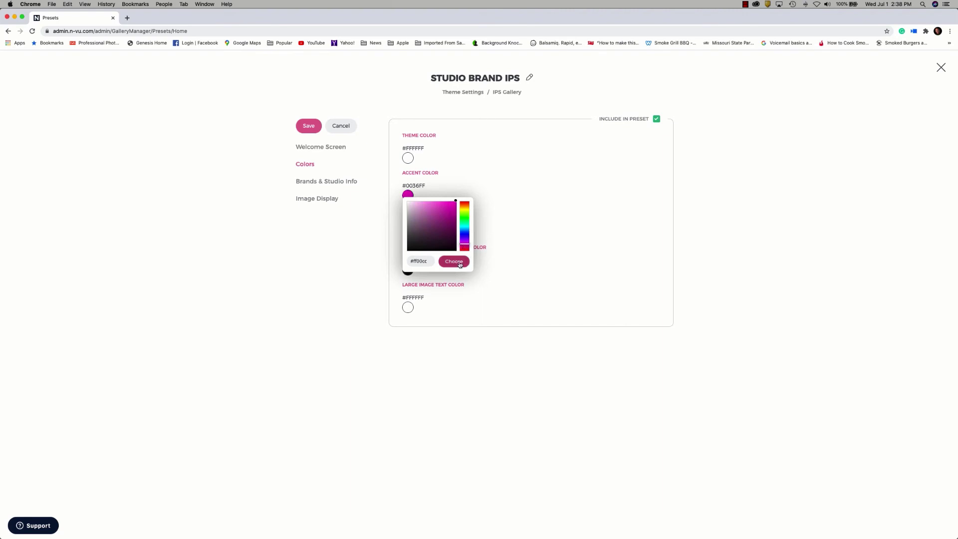
left_click(454, 262)
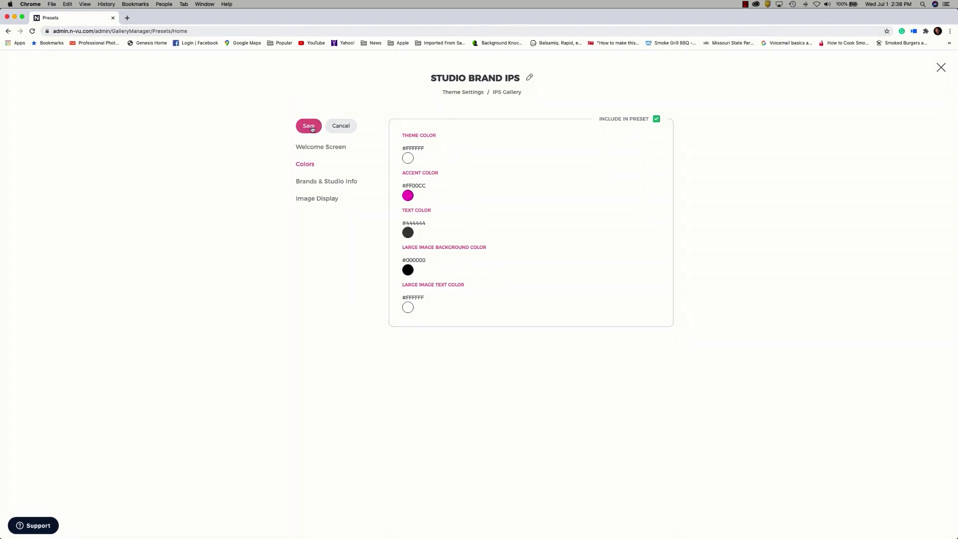
left_click(308, 126)
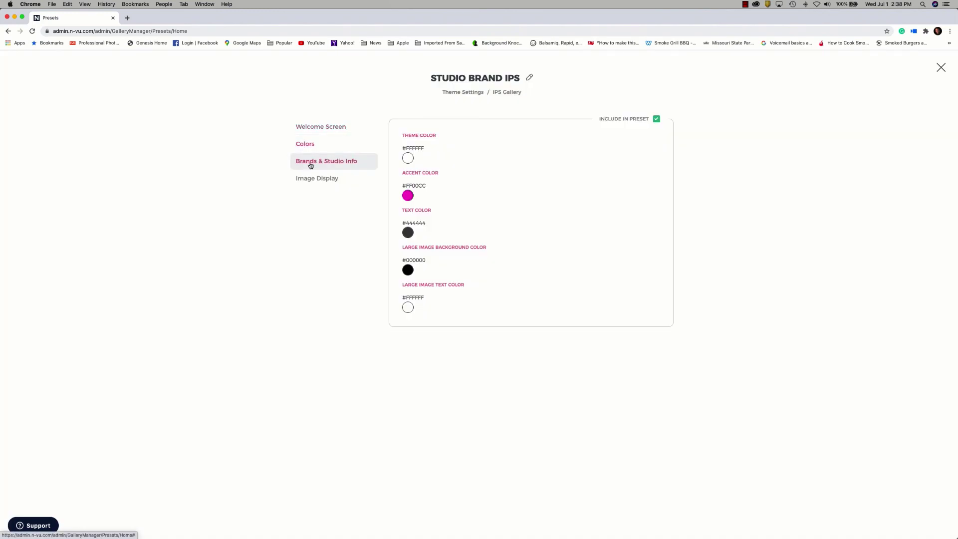
Include Brands & Studio Info in the preset with the N-Vu brand and save the change
left_click(310, 164)
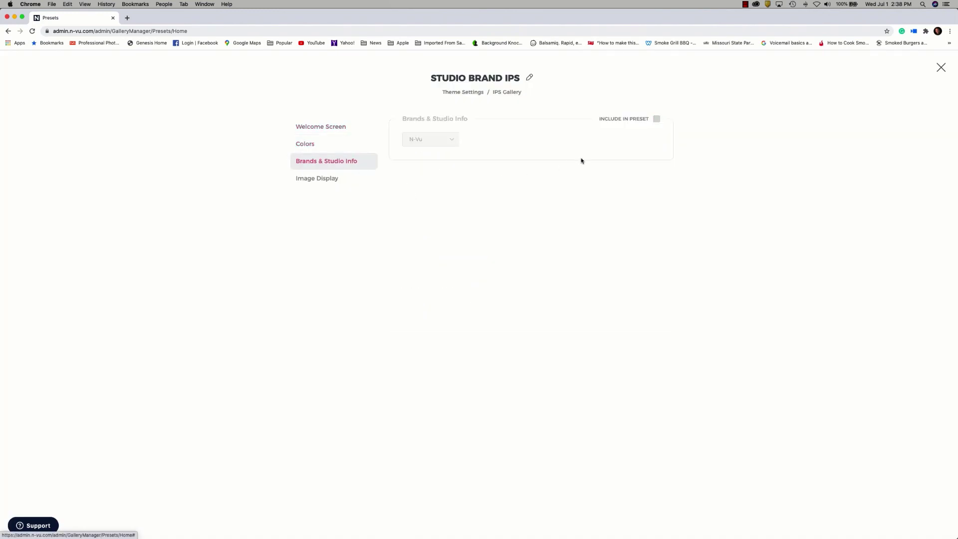
left_click(656, 120)
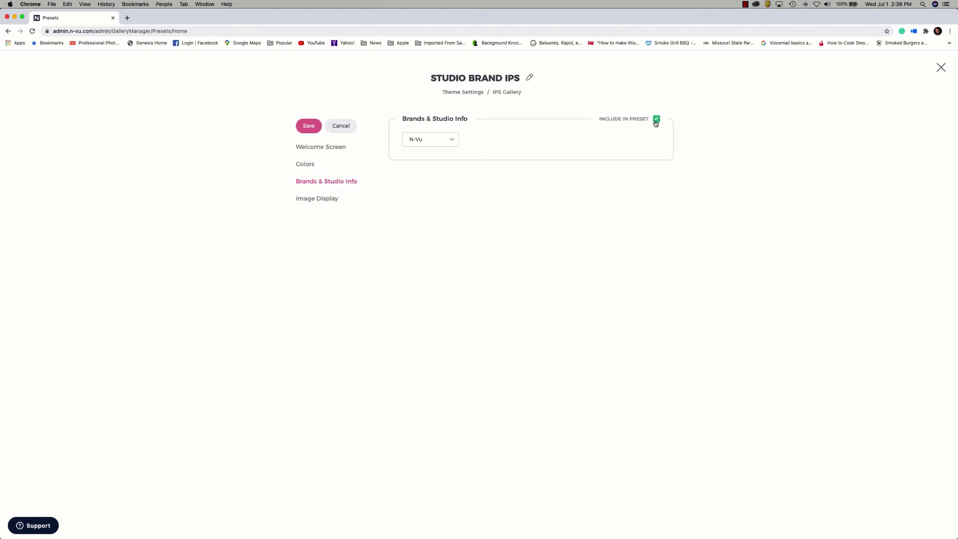
left_click(443, 141)
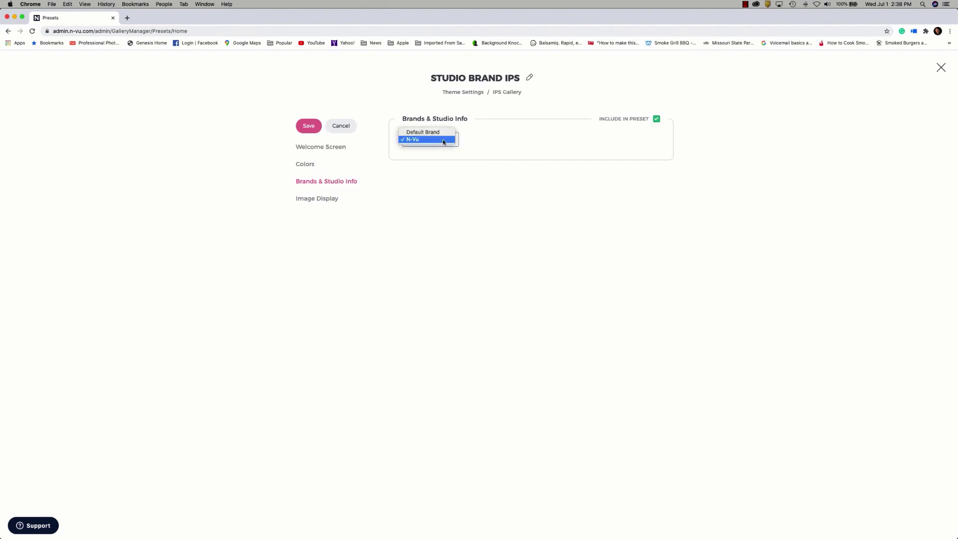
left_click(443, 140)
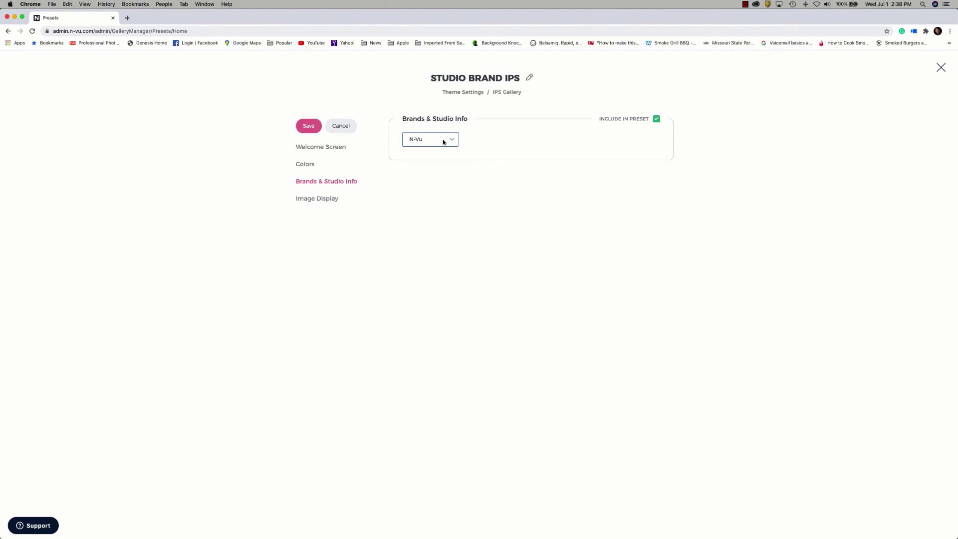
left_click(306, 128)
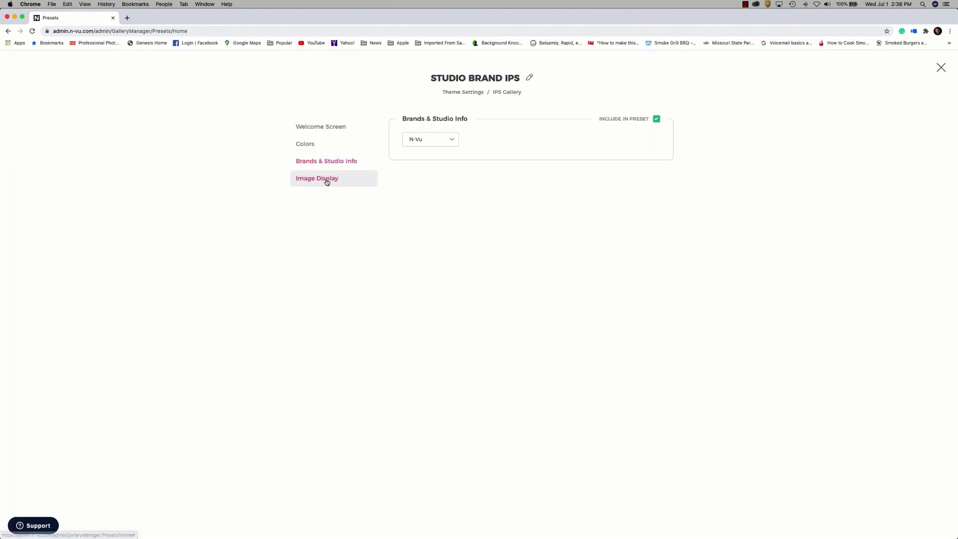
Include the Filenames image display setting in the preset, leaving it on, and save
left_click(325, 182)
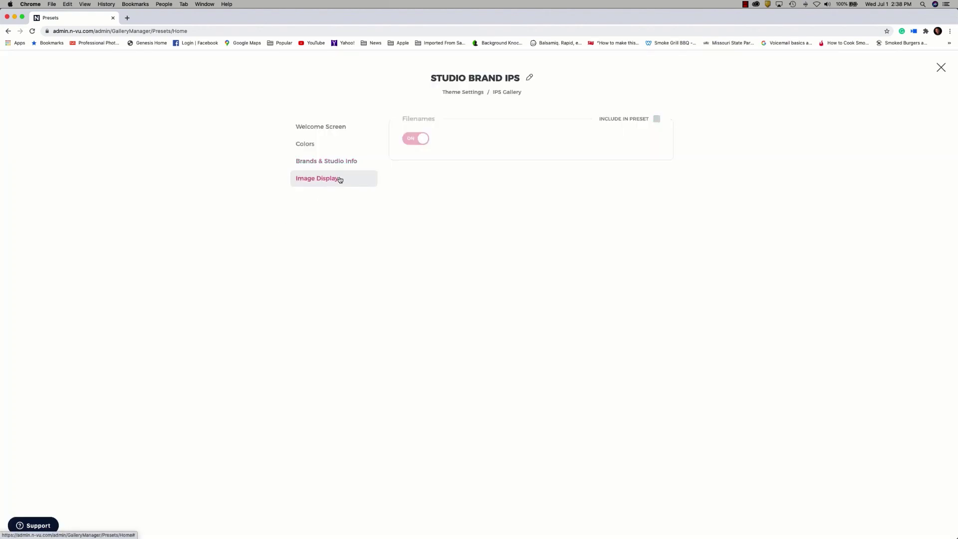
left_click(657, 119)
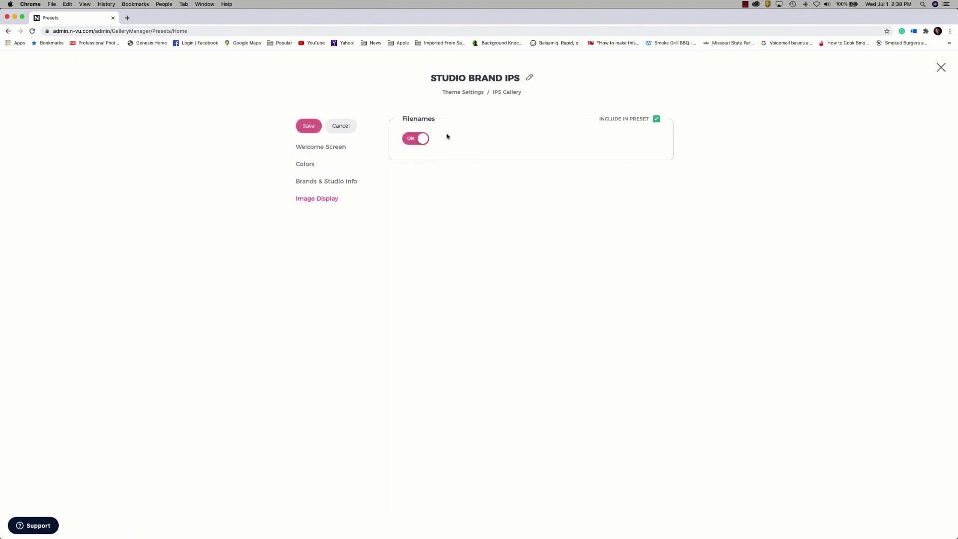
left_click(306, 126)
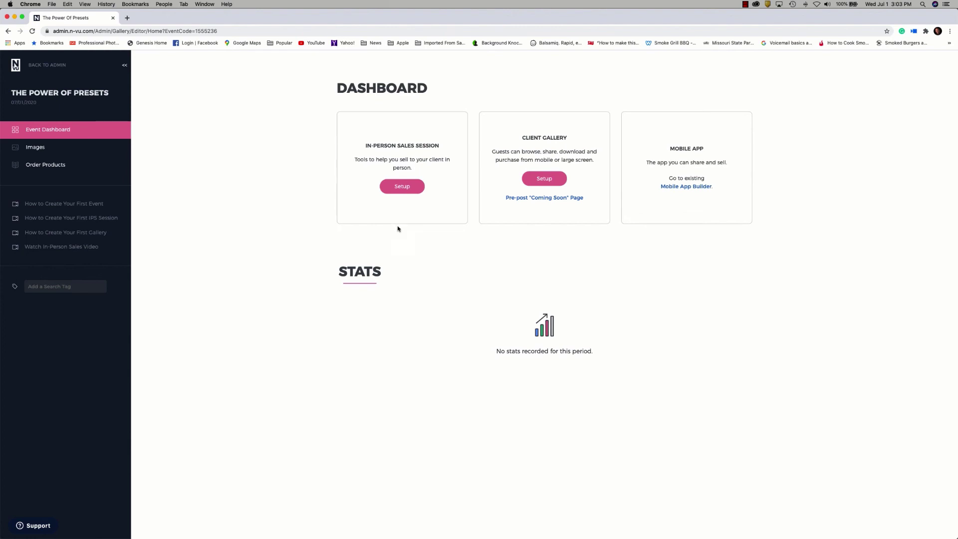
Start setting up the event's in-person sales session and submit the client's first name, last name and email
left_click(403, 188)
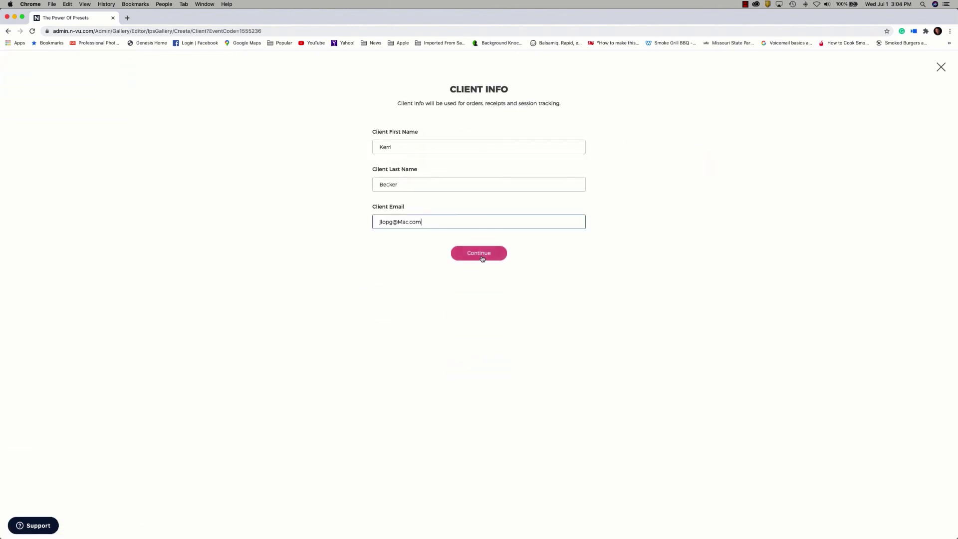
left_click(483, 256)
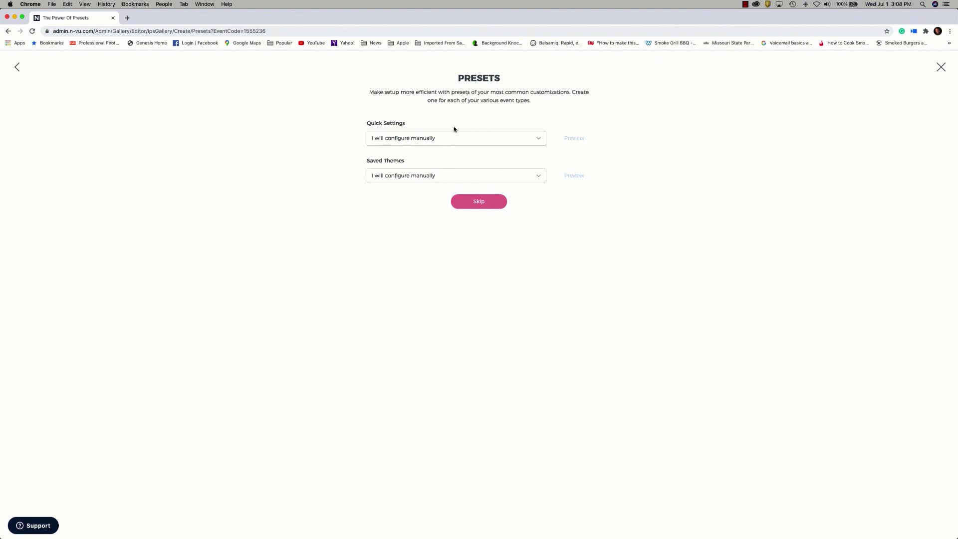
Choose the Seniors IPS Gallery preset for the session's quick settings and preview its contents
left_click(538, 140)
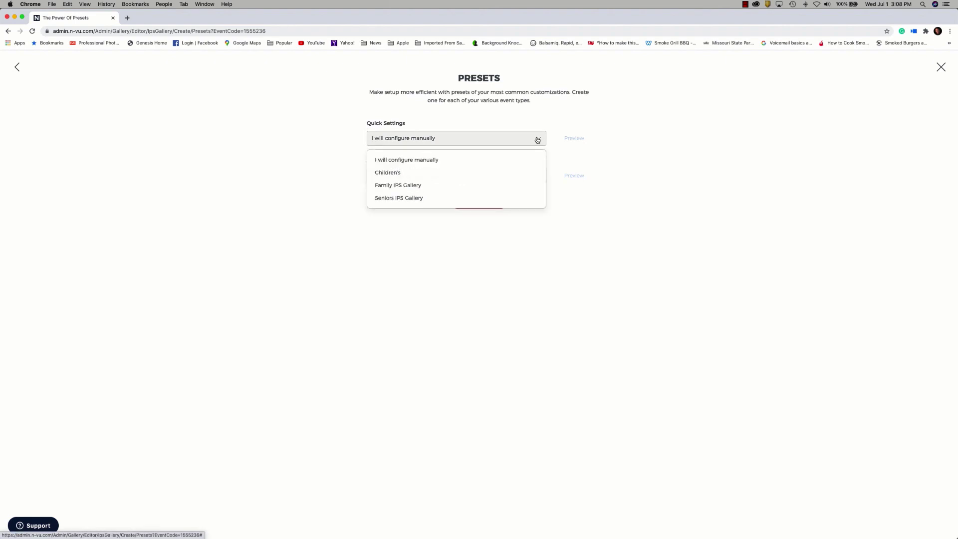
left_click(477, 200)
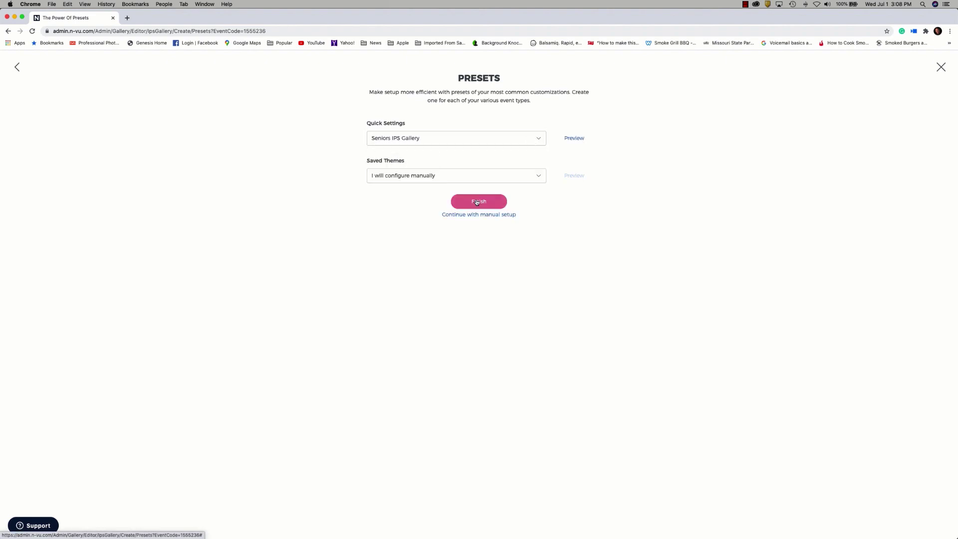
left_click(572, 140)
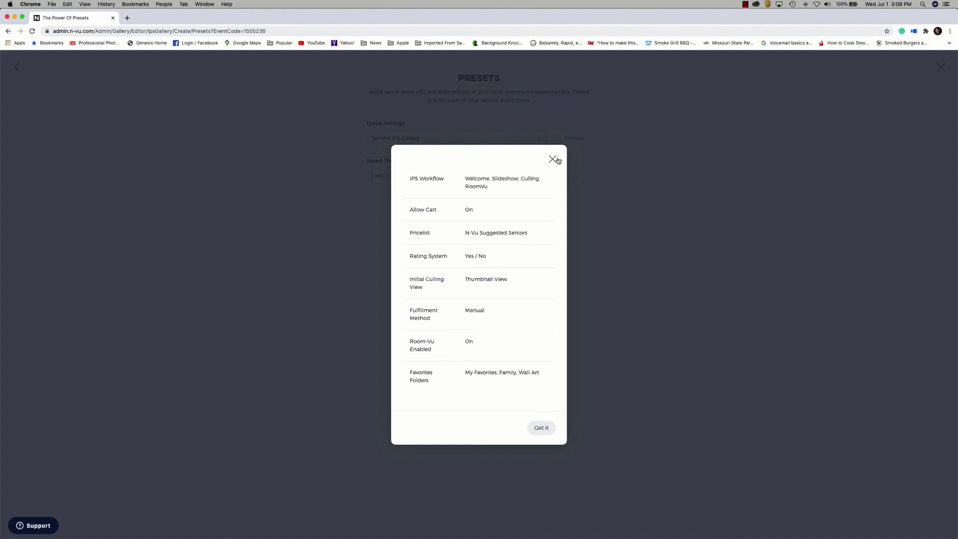
left_click(542, 428)
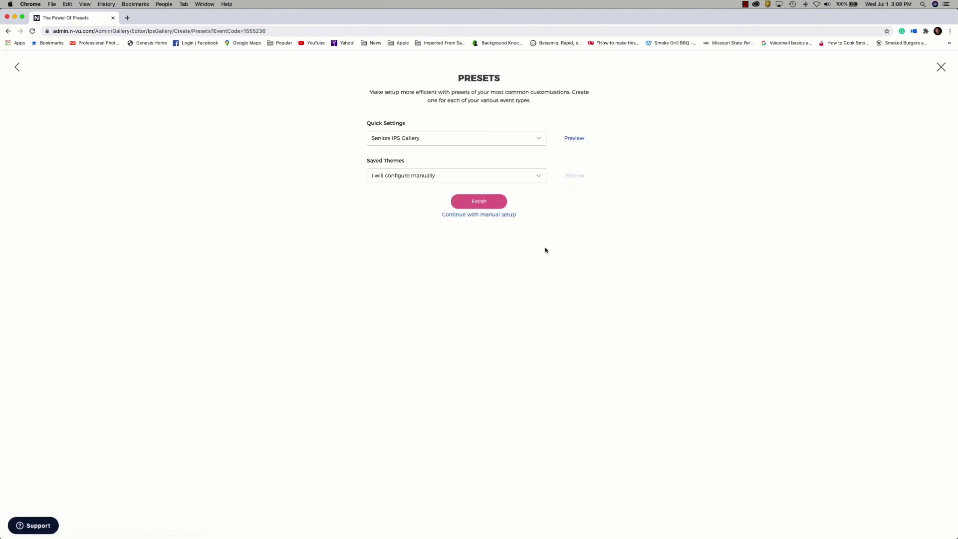
Choose the Studio Brand IPS saved theme for the session and finish the setup
left_click(538, 178)
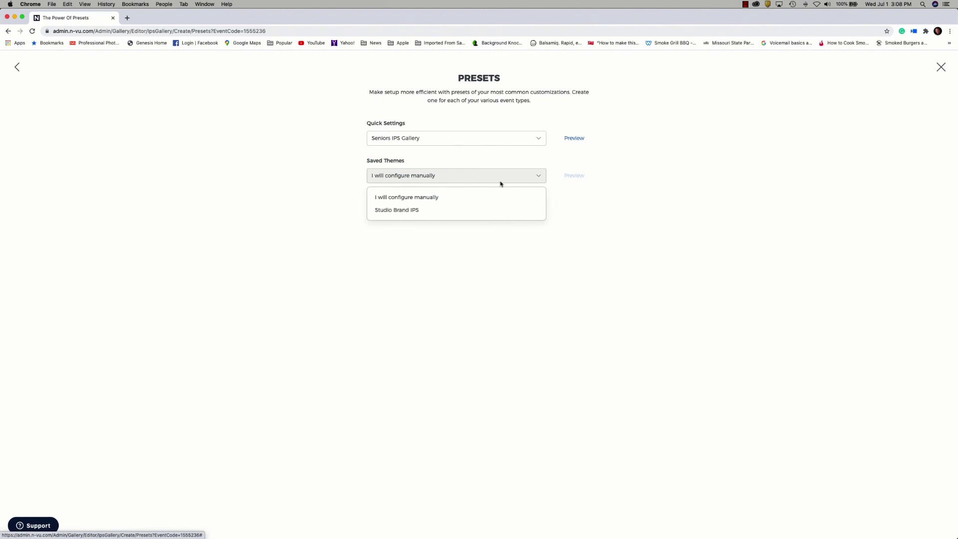
left_click(423, 210)
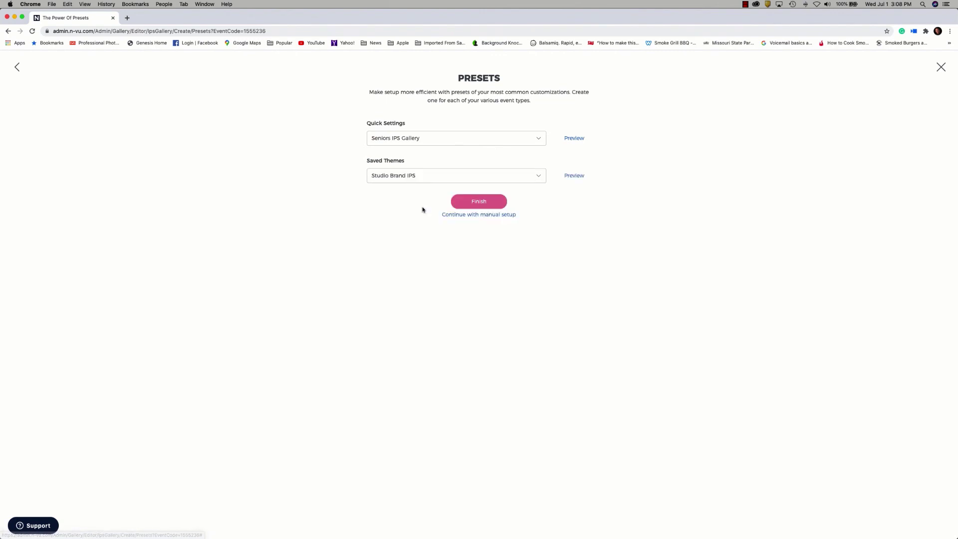
left_click(488, 206)
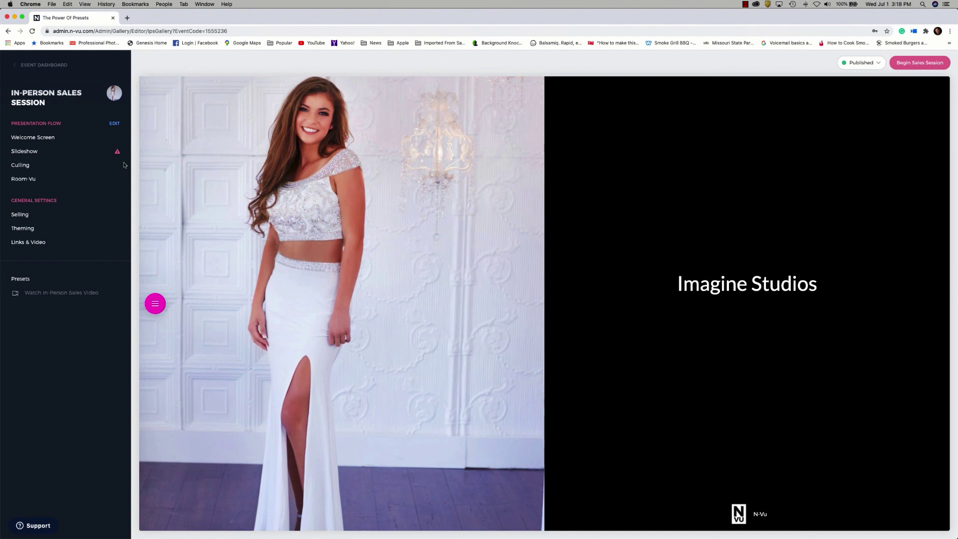
Save a custom slideshow with all library images and add the client's name to the welcome screen title
left_click(25, 153)
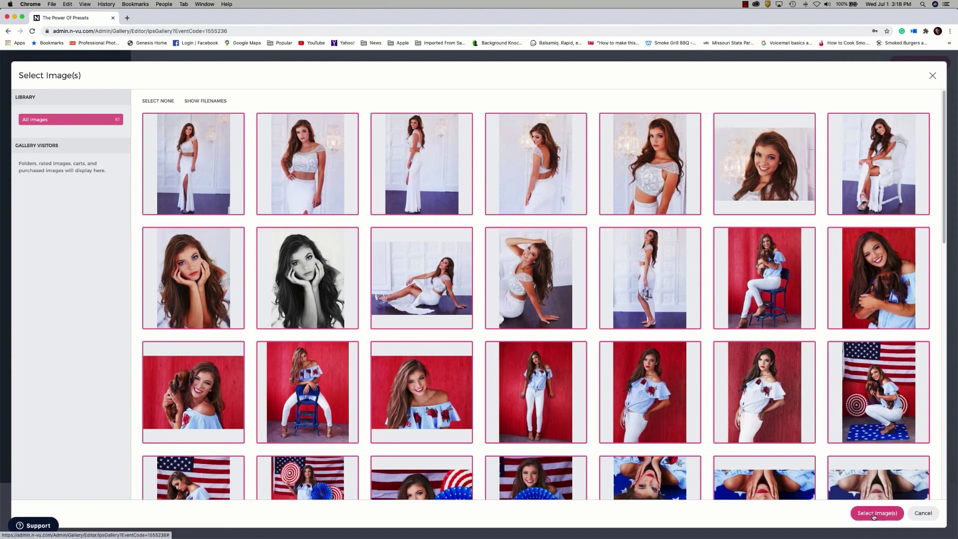
left_click(874, 515)
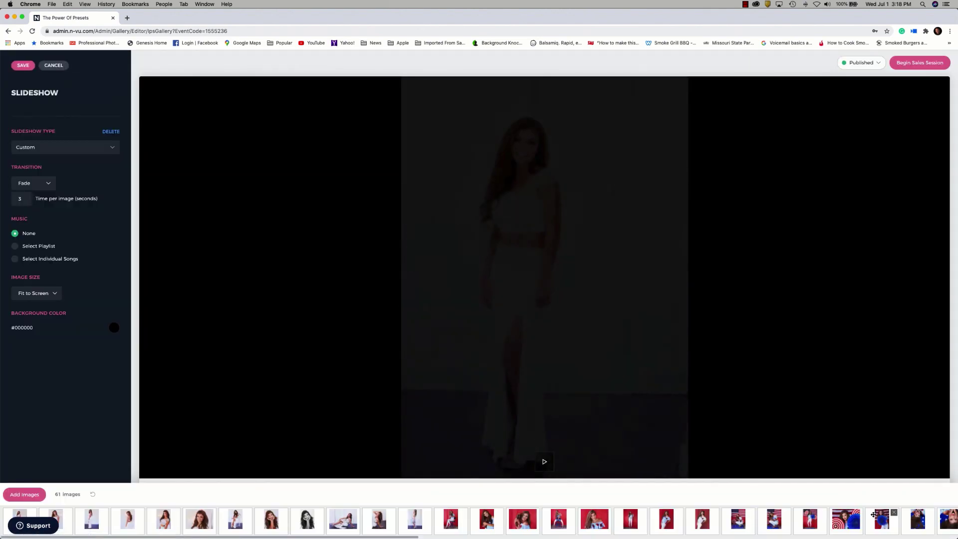
left_click(23, 66)
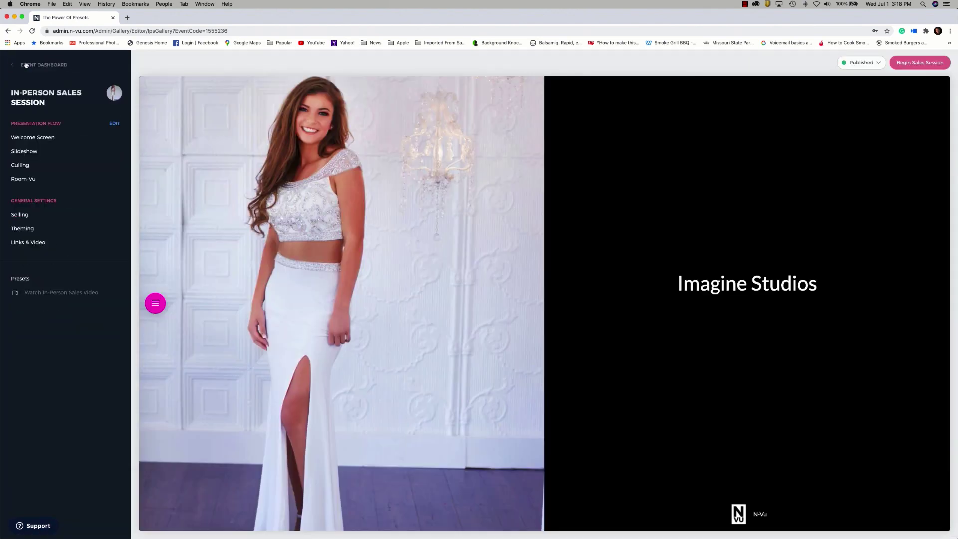
left_click(29, 143)
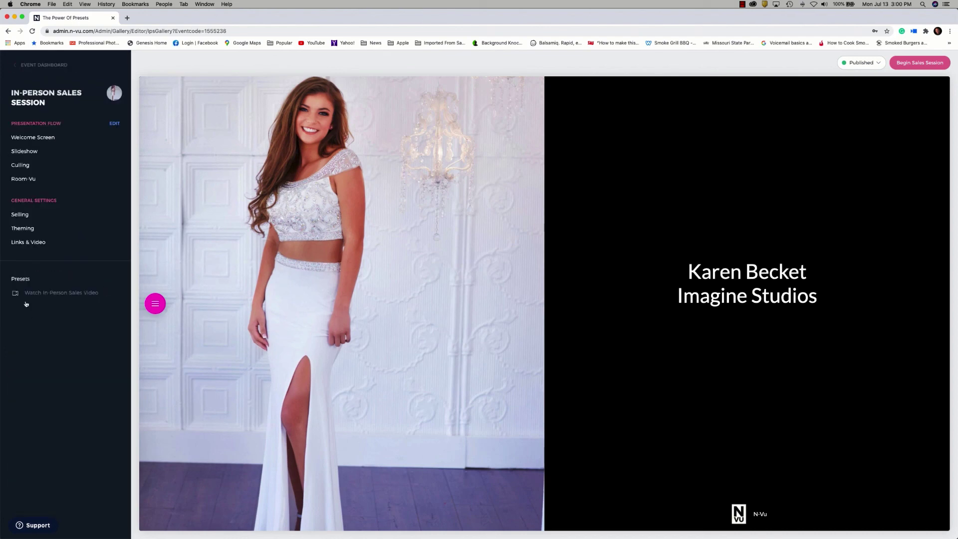
Review the session's applied presets and the gallery and theme settings presets available to it
left_click(22, 279)
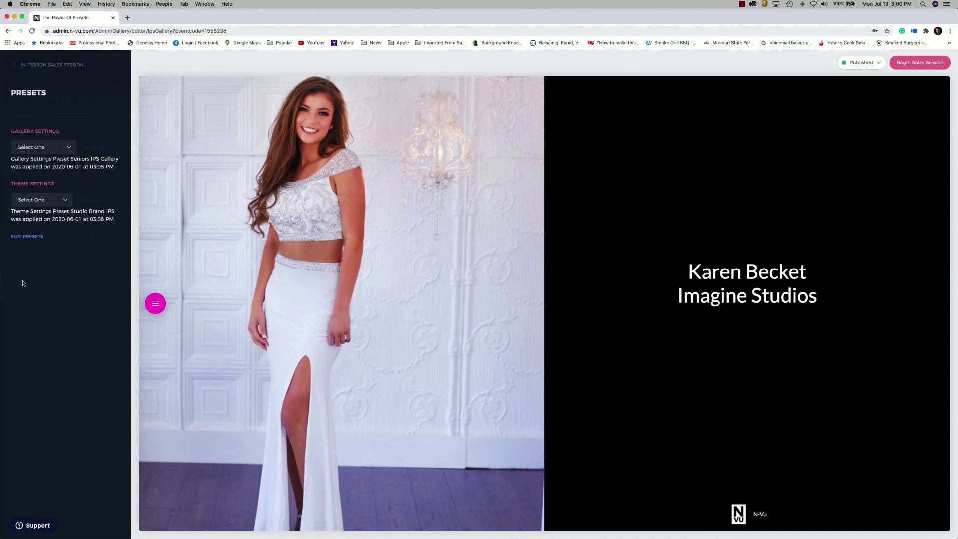
left_click(58, 147)
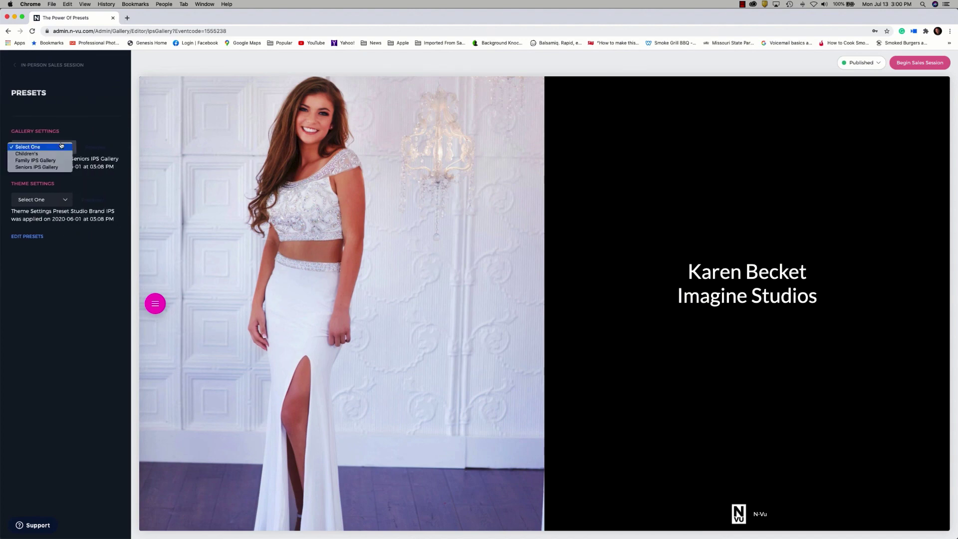
left_click(67, 198)
left_click(68, 198)
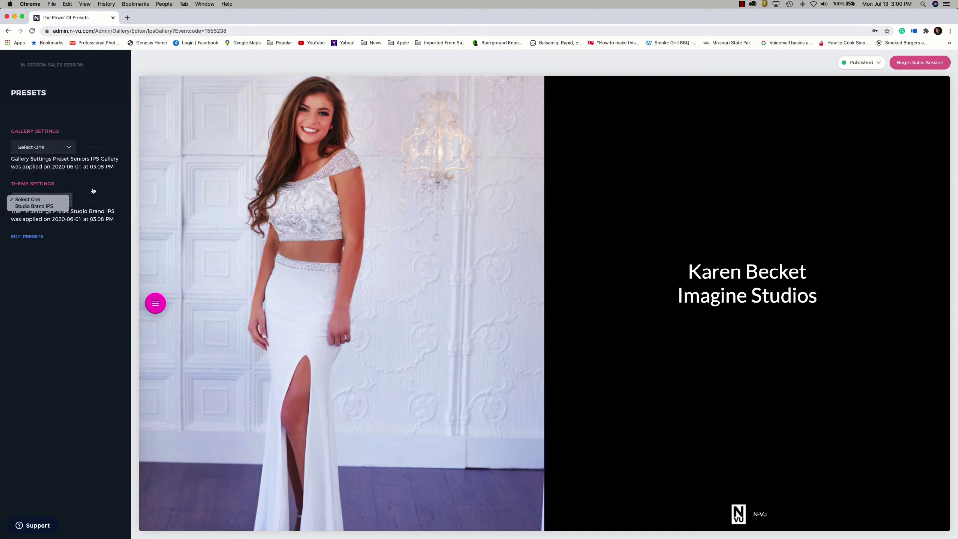